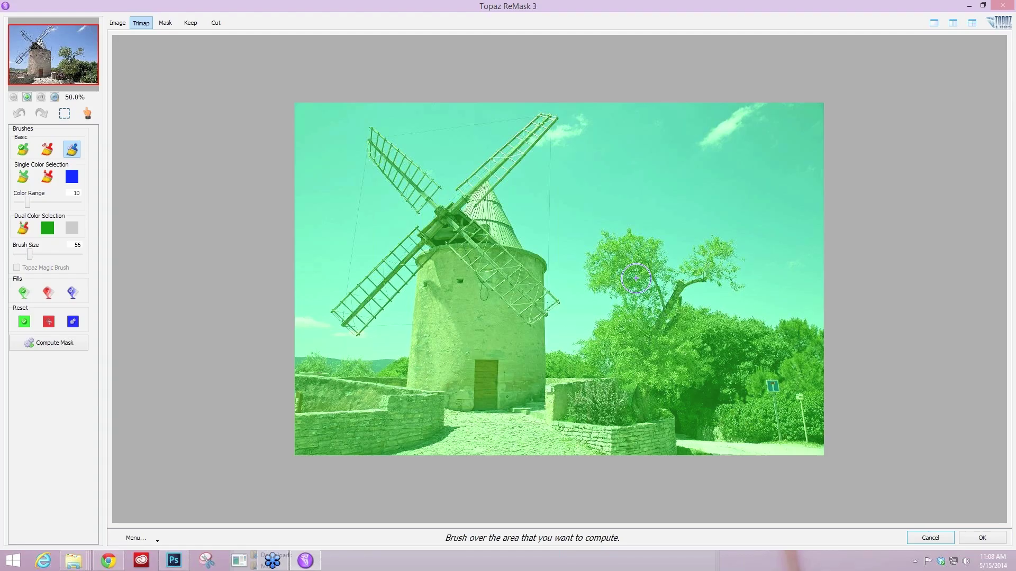
scroll(636, 279, up, 1)
scroll(636, 278, up, 1)
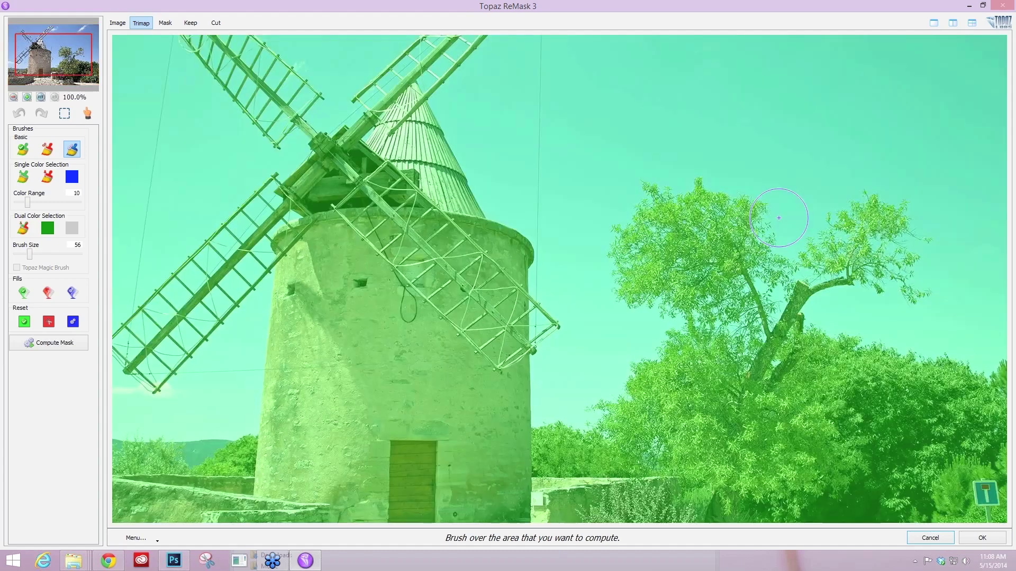
key(ctrl+plus)
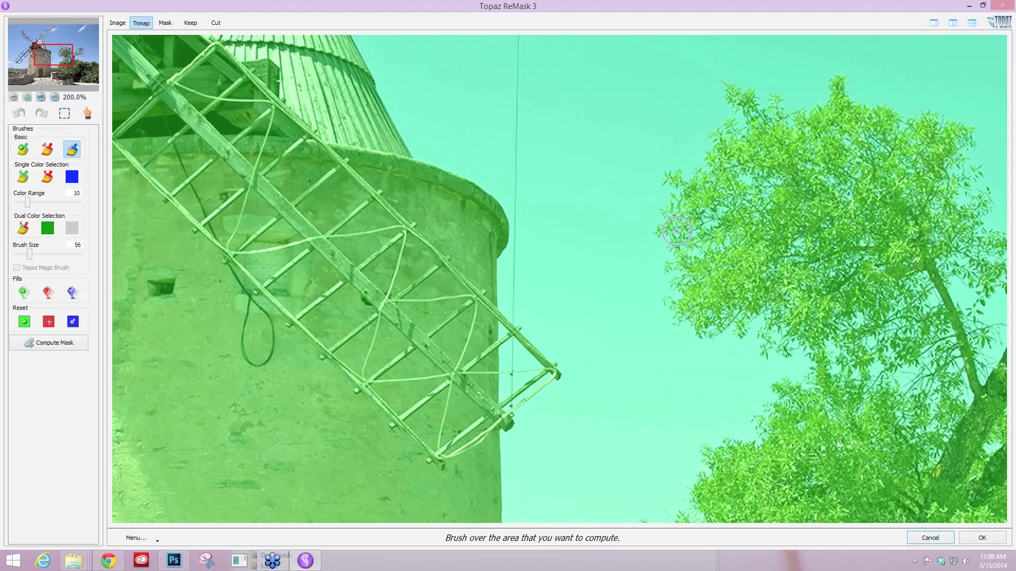
key(ctrl+minus)
key(ctrl+minus)
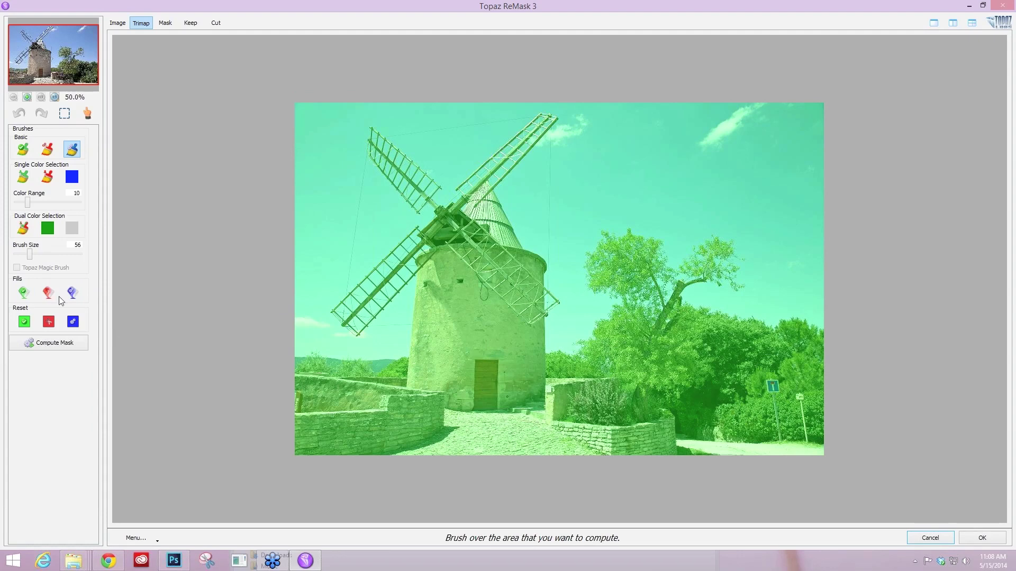
Reset the whole trimap to unknown and set up the single-color background brush with color range 40 and brush size 255
click(73, 322)
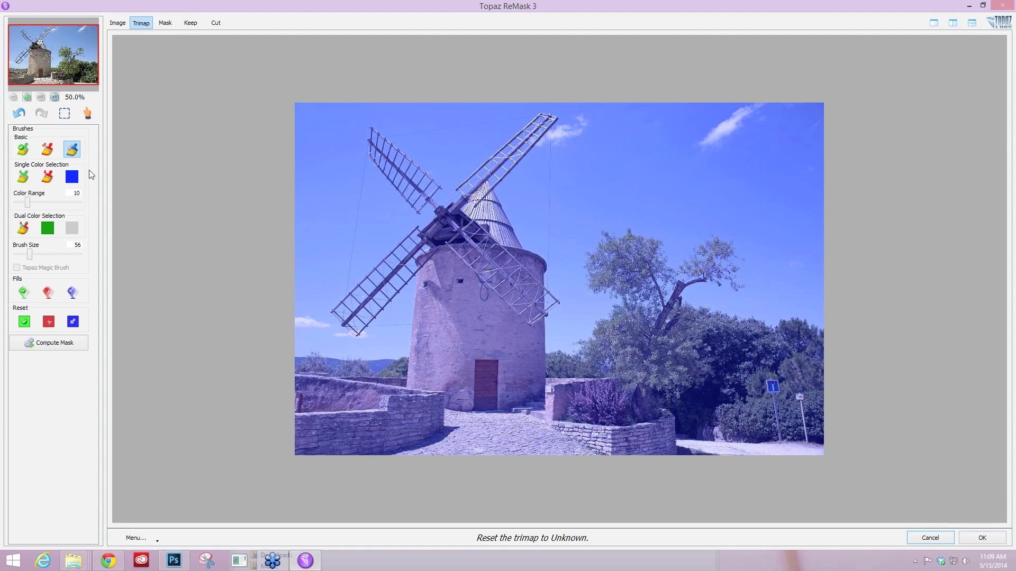
click(48, 178)
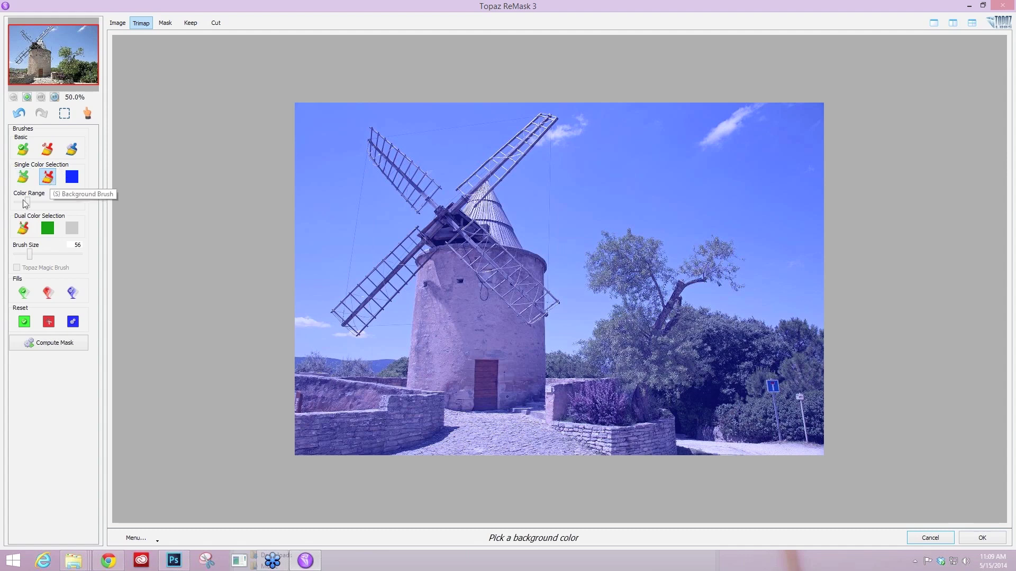
drag(30, 207, 65, 209)
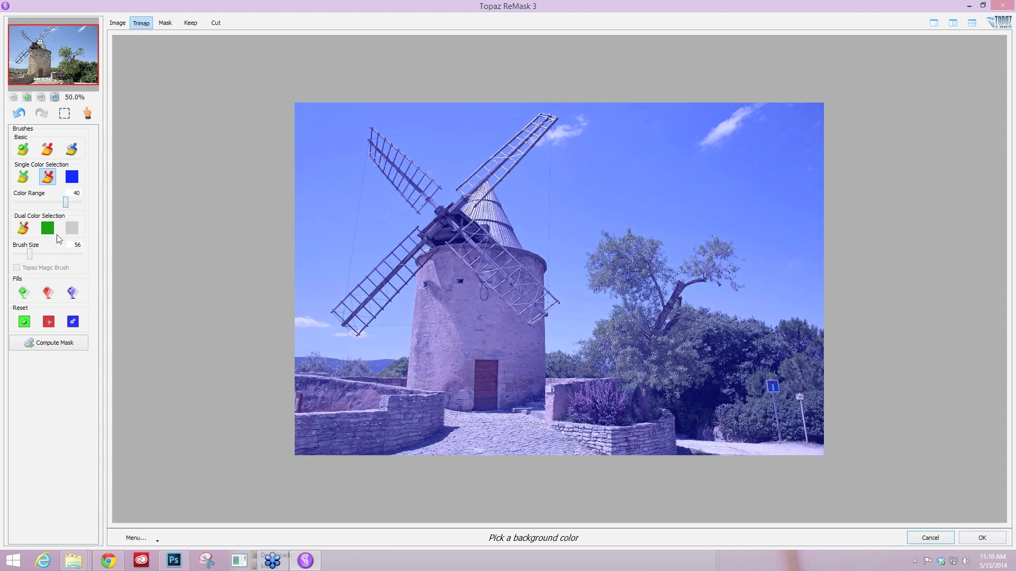
drag(29, 254, 106, 255)
Sample the medium blue of the upper sky and brush out the sky around the upper sails and above the tree as background
click(326, 132)
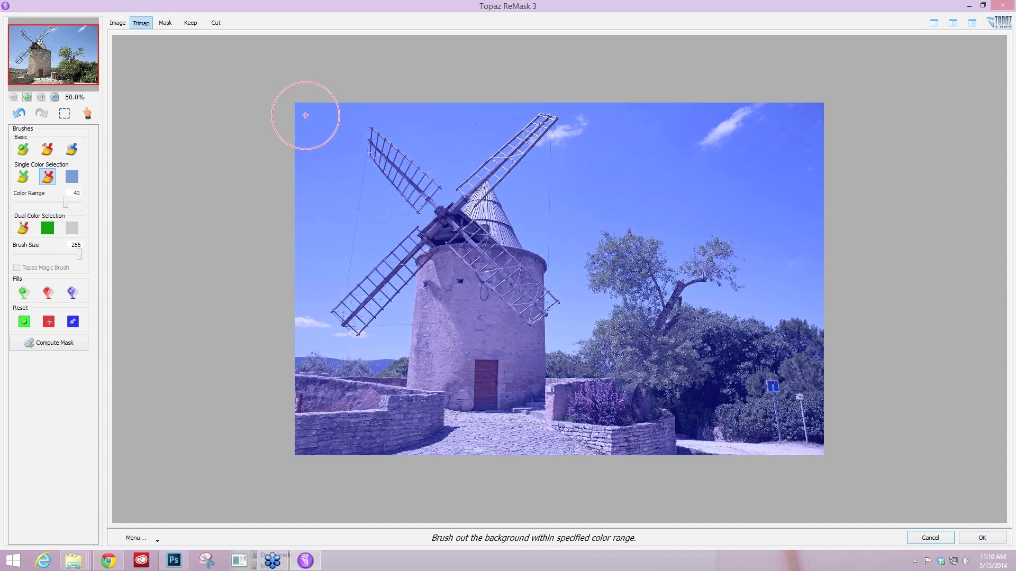
drag(305, 115, 857, 109)
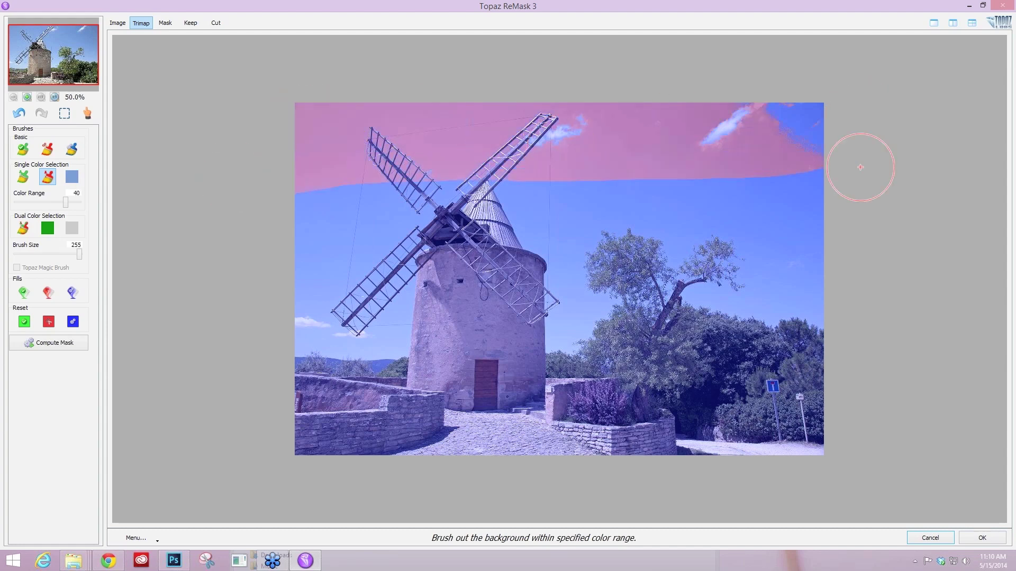
mouse_move(676, 208)
mouse_down()
mouse_move(227, 215)
mouse_move(891, 231)
mouse_move(526, 284)
mouse_move(846, 267)
mouse_move(778, 271)
mouse_up()
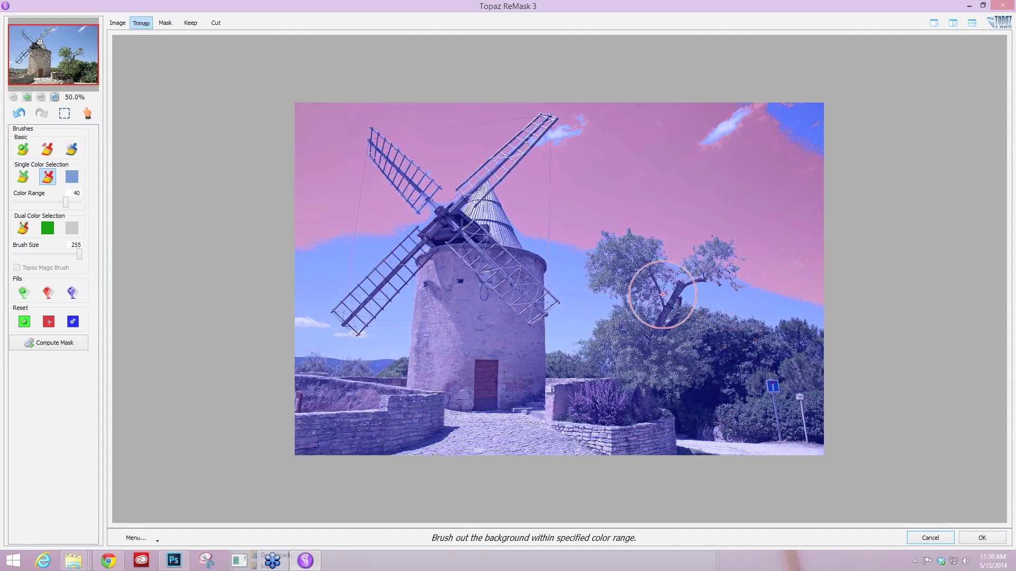
Sample the paler blues of the lower sky and the darker blue of the photo's upper-right corner, marking both areas as background
click(662, 294)
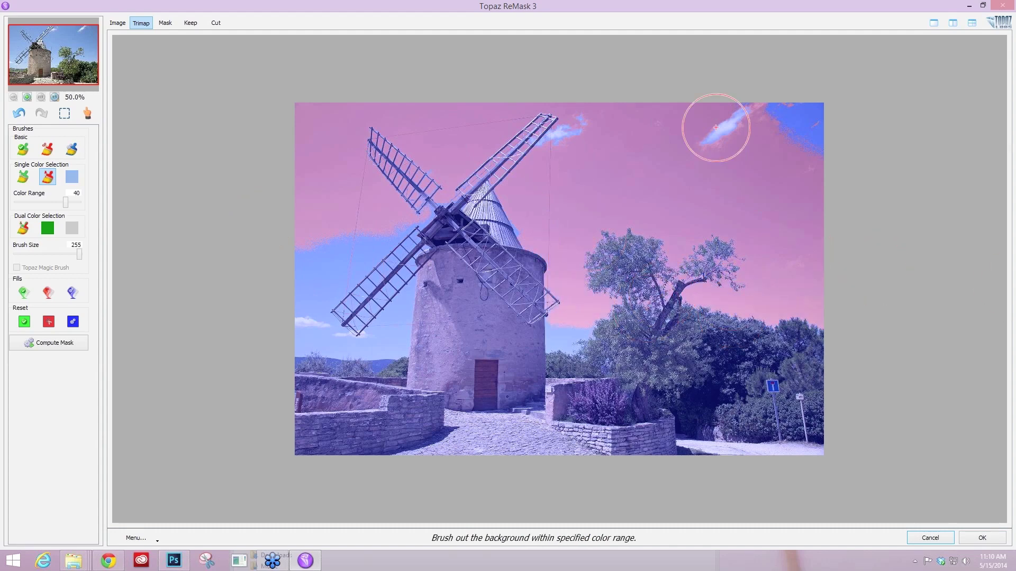
mouse_move(716, 128)
mouse_down()
mouse_move(192, 193)
mouse_move(578, 268)
mouse_move(205, 303)
mouse_move(254, 337)
mouse_up()
ctrl+click(383, 336)
drag(330, 332, 643, 327)
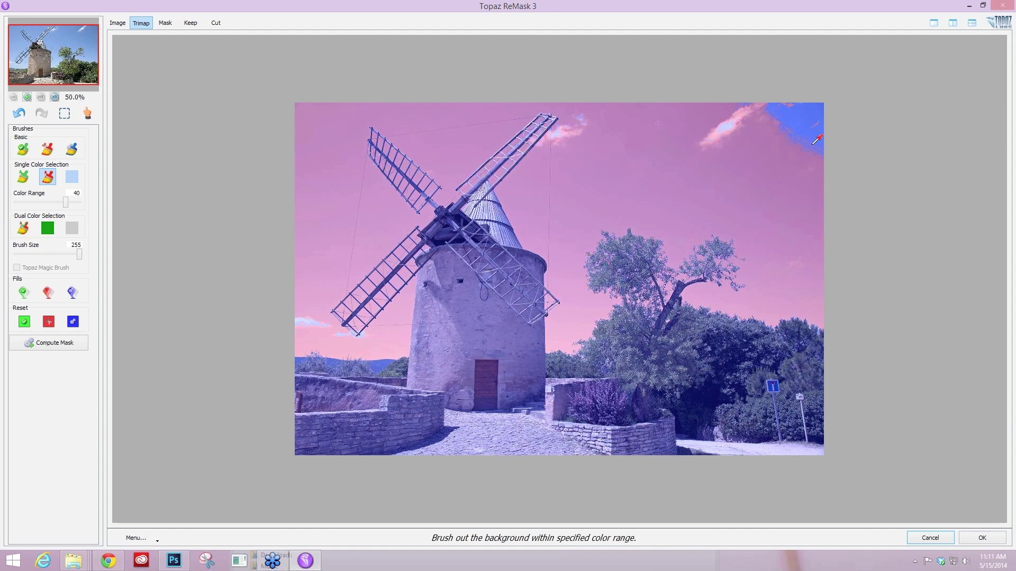
key(ctrl)
ctrl+click(824, 119)
click(825, 119)
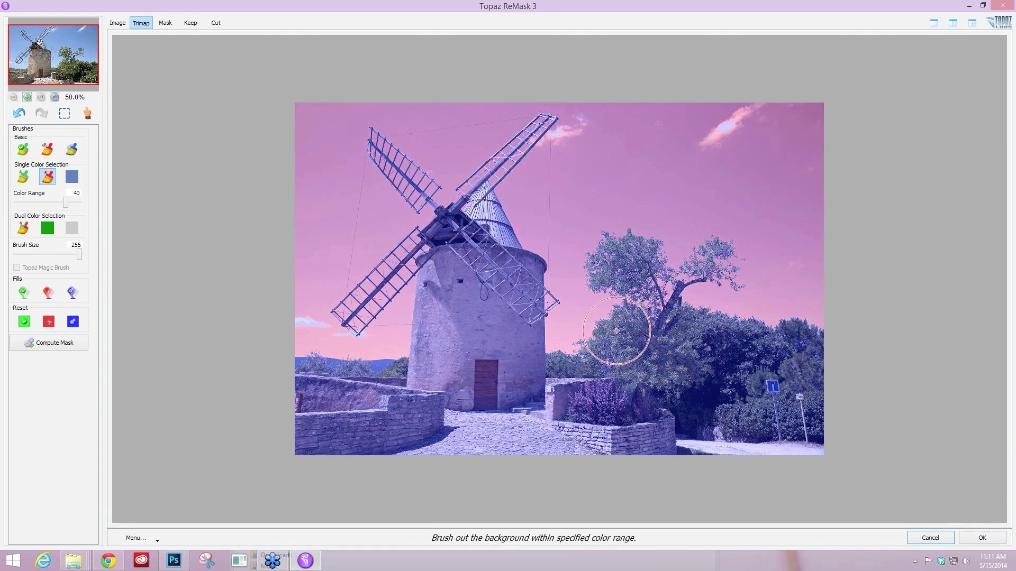
Sample the cloud whites and brush out the upper-right cloud and the low cloud beside the lower-left sail as background
key(ctrl)
ctrl+click(716, 137)
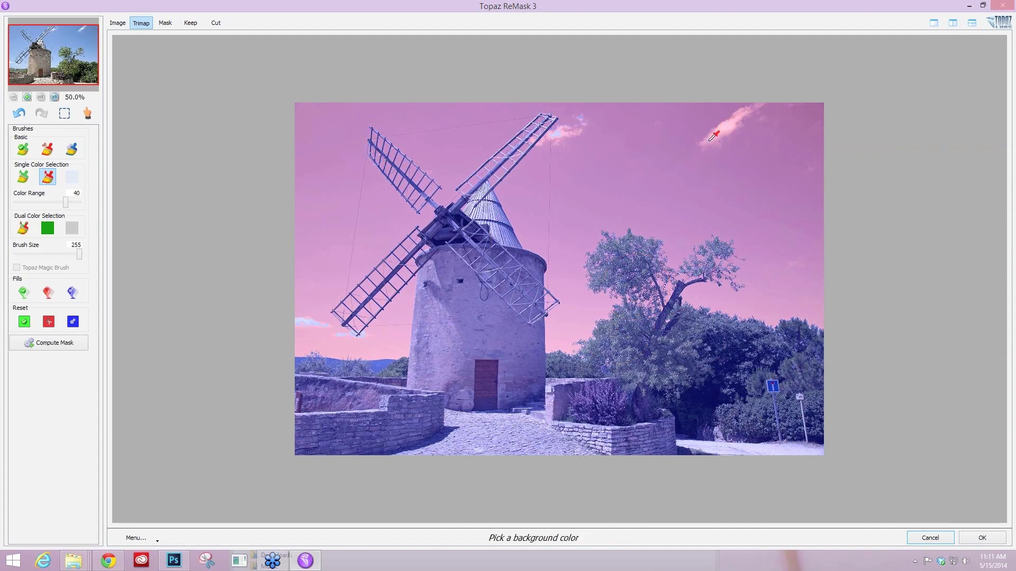
ctrl+click(700, 141)
key(ctrl)
ctrl+click(304, 321)
drag(344, 331, 304, 325)
Brush out the cloud beside the upper-right sail as background, reducing the brush size to 96
key(ctrl)
drag(586, 124, 582, 148)
key(ctrl)
click(38, 255)
drag(560, 134, 566, 139)
Paint a basic keep outline along the walls, tower and bushes, and fill the area enclosed below it as keep
click(23, 150)
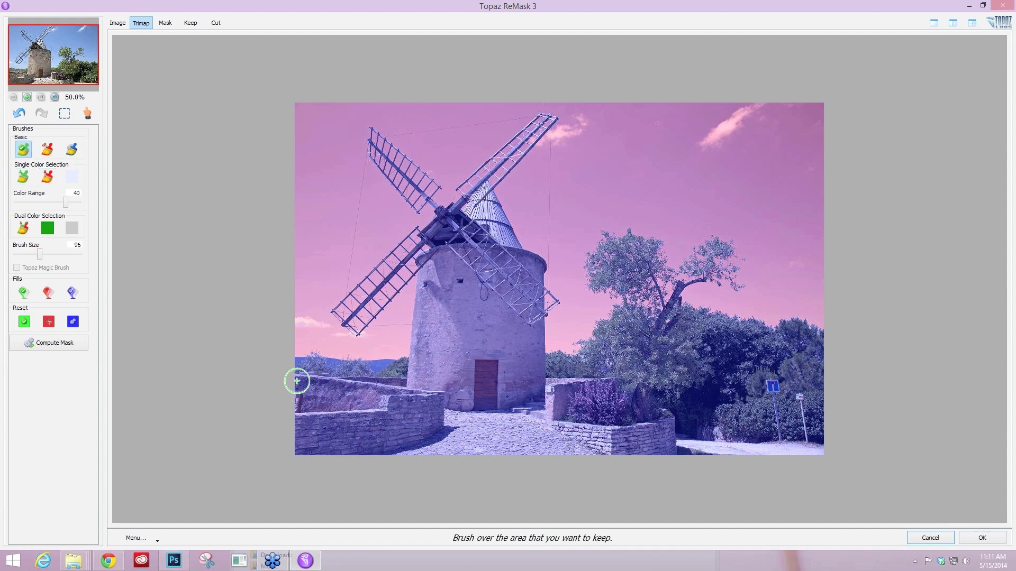
mouse_move(295, 379)
mouse_down()
mouse_move(429, 380)
mouse_move(434, 293)
mouse_move(487, 207)
mouse_move(490, 239)
mouse_move(520, 278)
mouse_move(527, 387)
mouse_move(636, 384)
mouse_move(706, 364)
mouse_move(859, 370)
mouse_up()
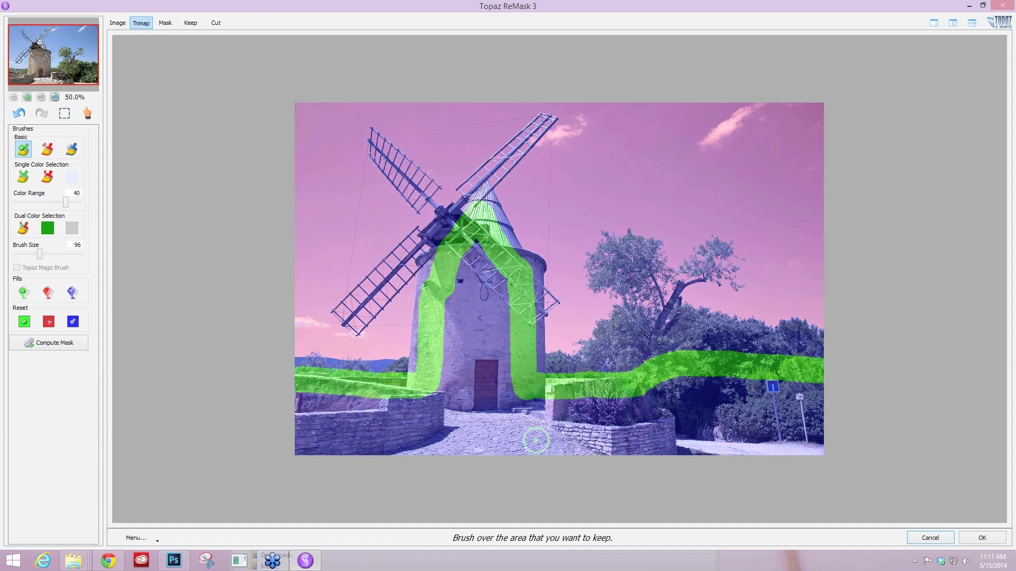
click(24, 293)
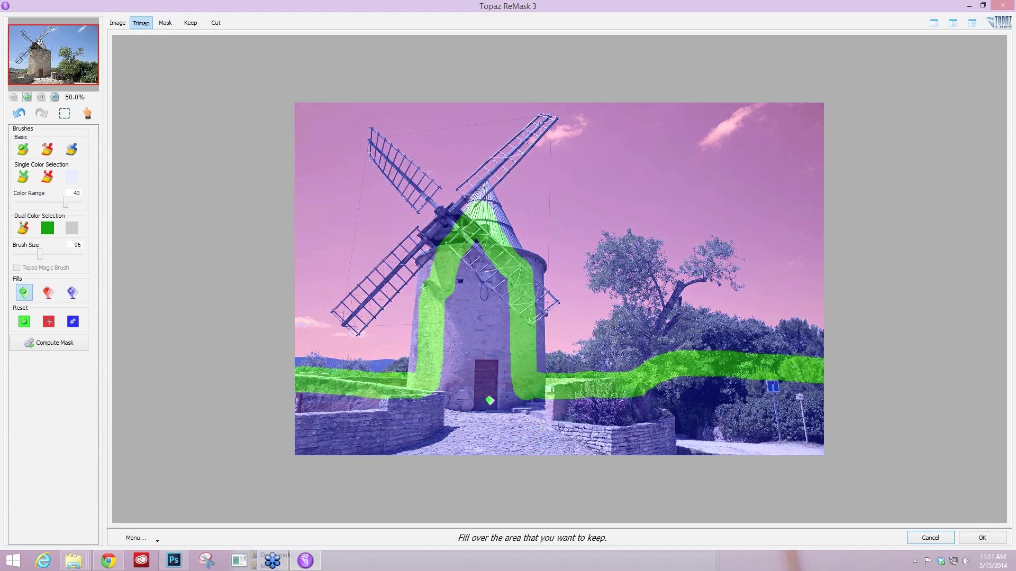
click(638, 432)
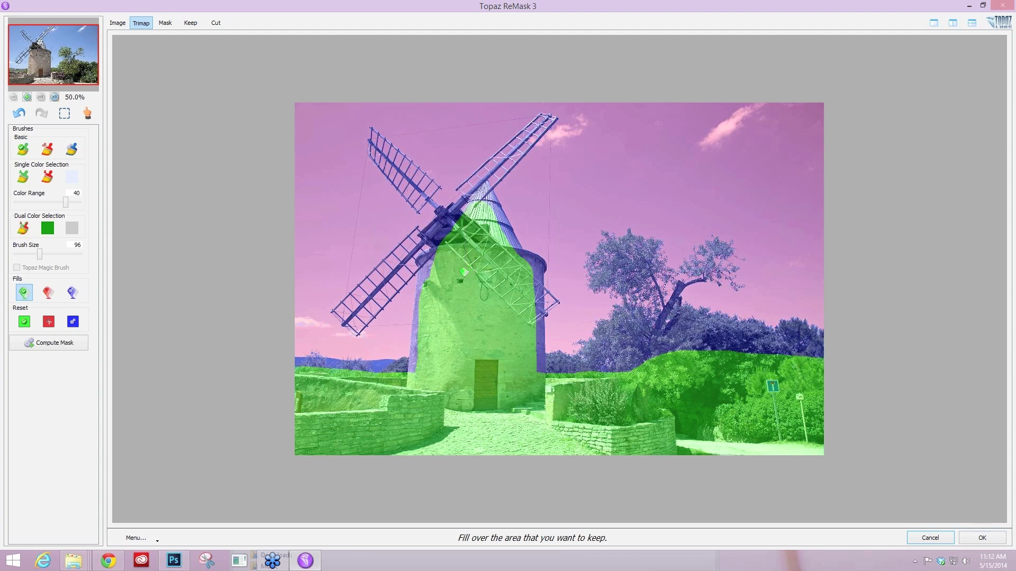
Sample the black of the sail hub with the single-color foreground brush and mark the darkest windmill and tree areas at brush size 255
click(23, 176)
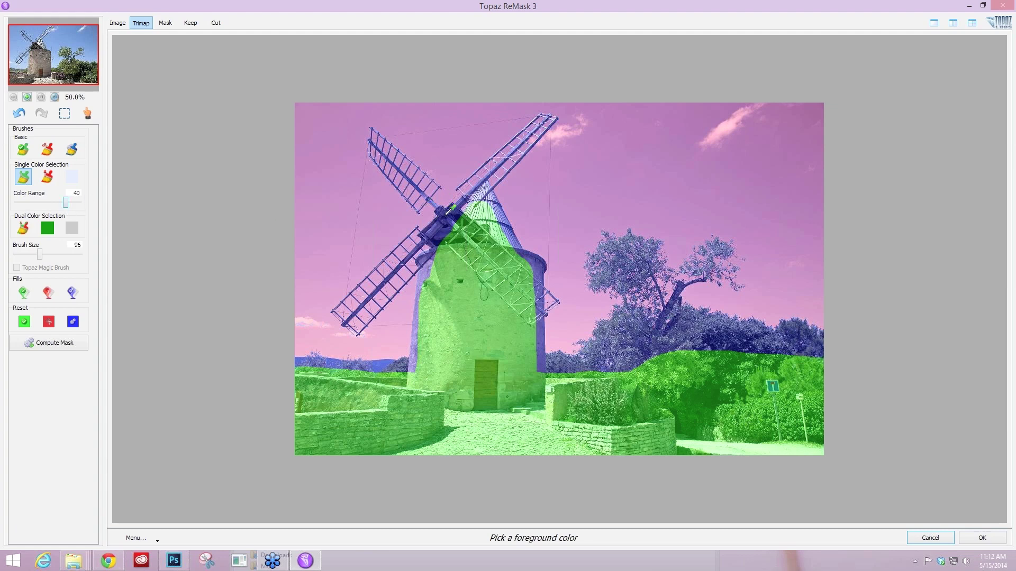
click(448, 213)
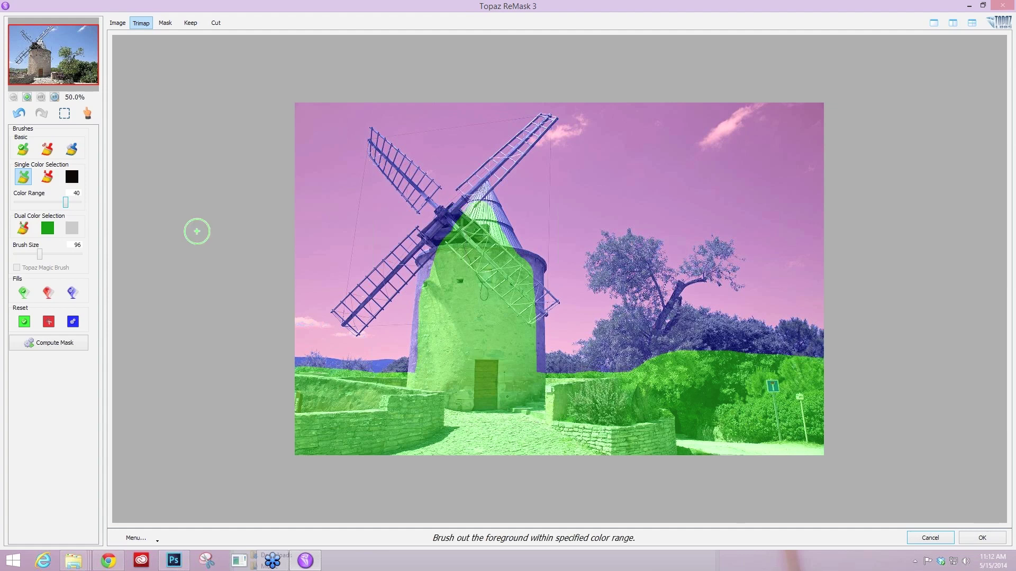
drag(42, 254, 109, 258)
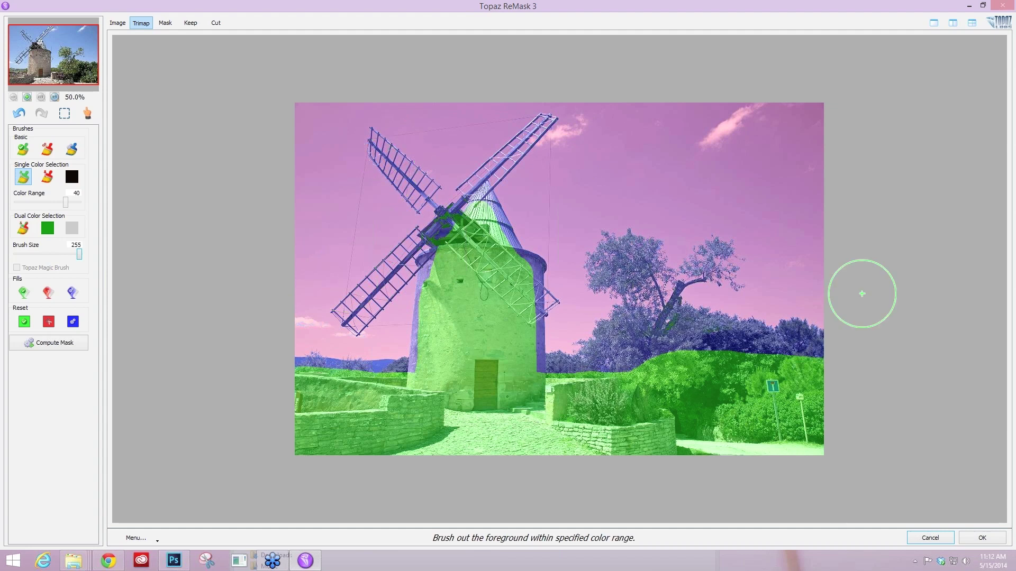
mouse_move(620, 336)
mouse_down()
mouse_move(874, 335)
mouse_move(525, 343)
mouse_up()
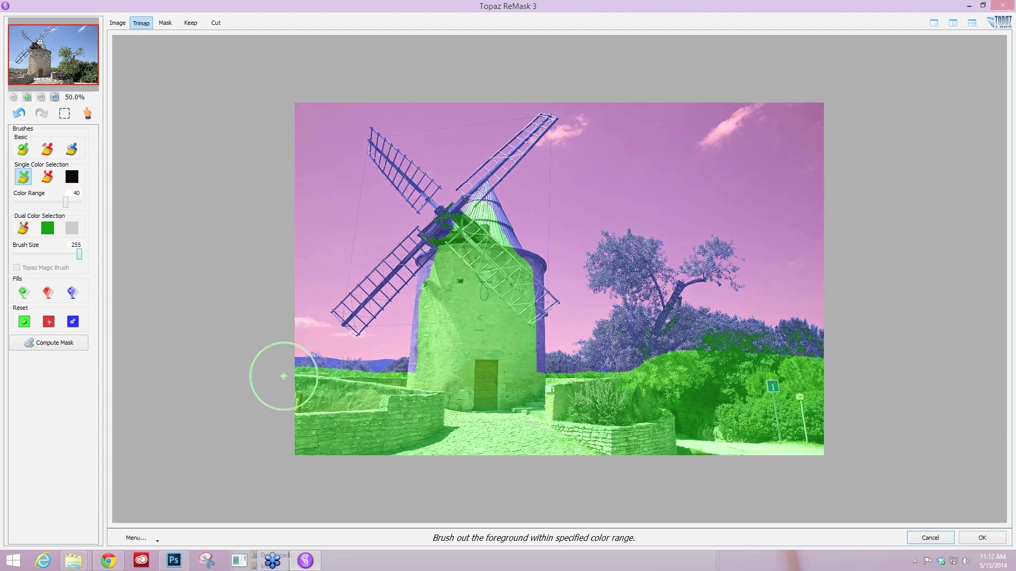
Sample the blue-grey of the distant hills and brush them in as foreground
key(ctrl)
click(379, 366)
drag(357, 355, 370, 343)
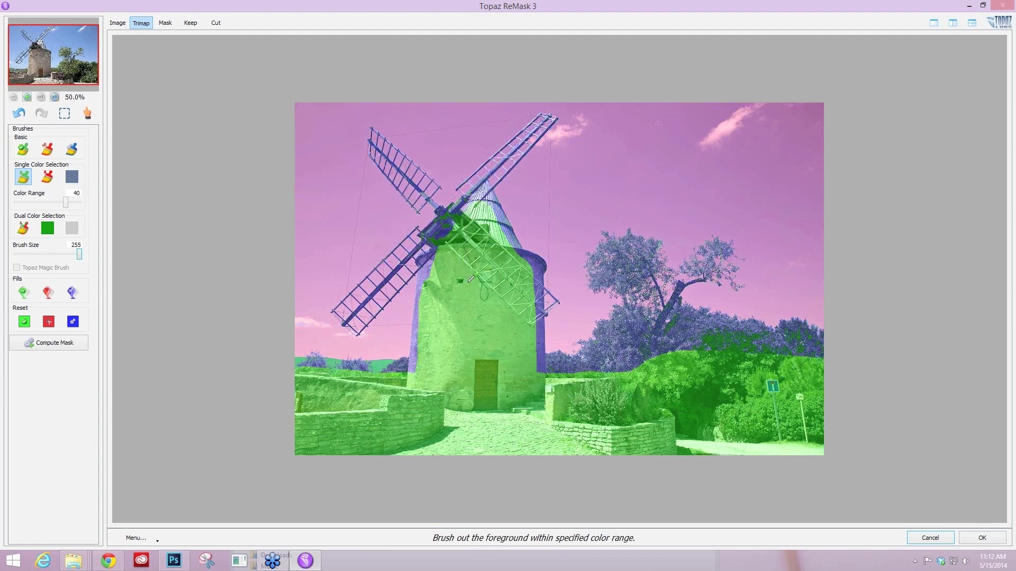
Sample the dark tones of the tree and the bushes beside it, and brush the foliage in as foreground
click(647, 260)
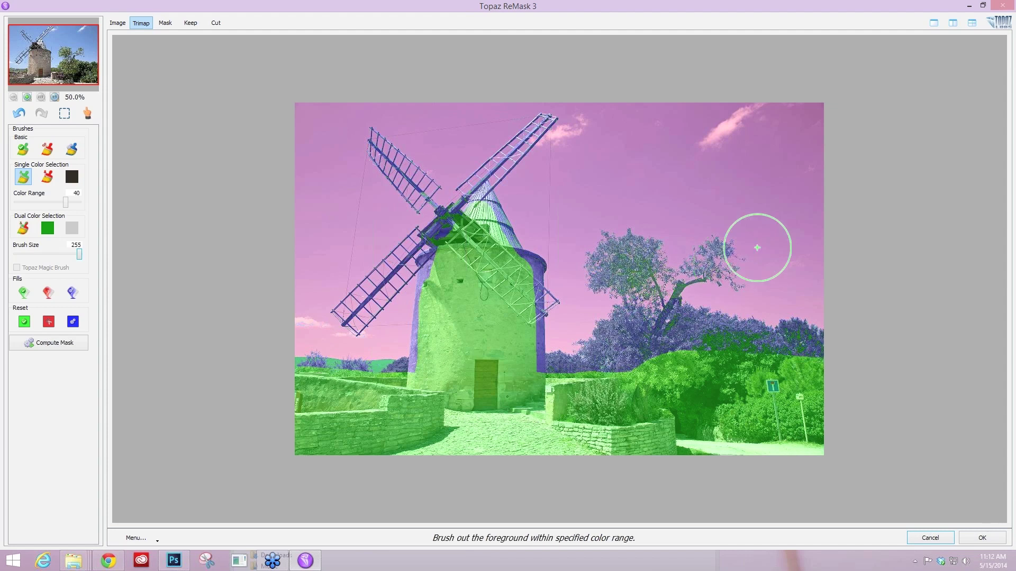
click(737, 341)
mouse_move(594, 344)
mouse_down()
mouse_move(670, 285)
mouse_move(715, 267)
mouse_move(642, 238)
mouse_up()
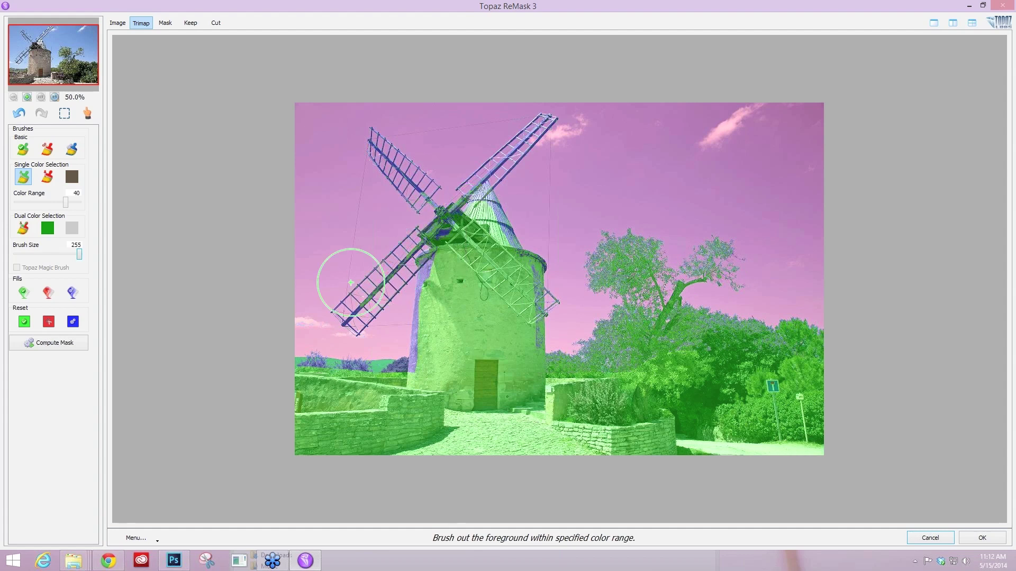
Sample and brush in the small bushes behind the left wall and the unmarked stone edges of the tower as foreground
click(402, 363)
click(316, 362)
click(422, 321)
click(429, 294)
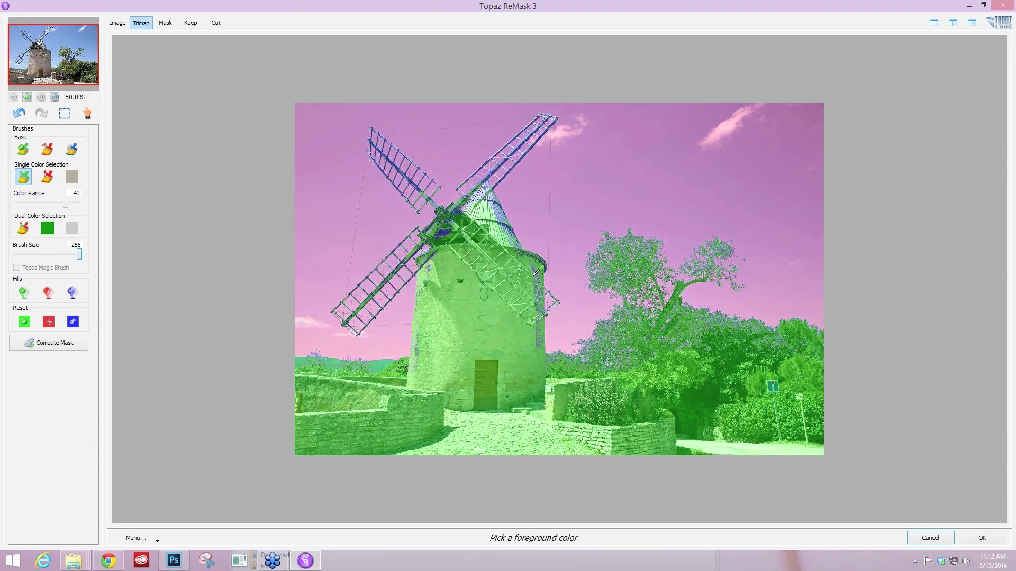
click(535, 269)
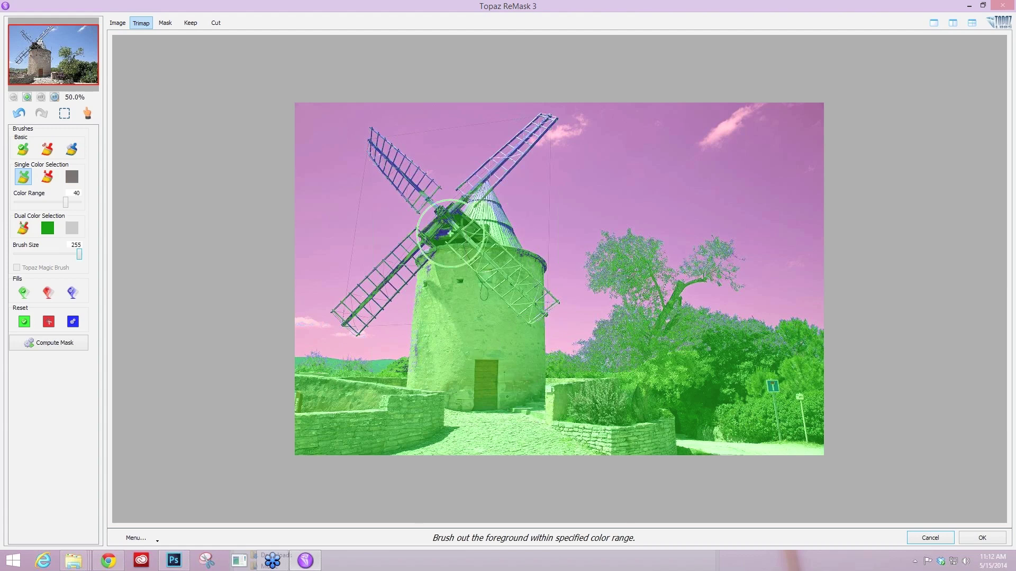
Sample the slate greys of the upper-left sail and the dark hub, and mark both upper sails as foreground
click(420, 182)
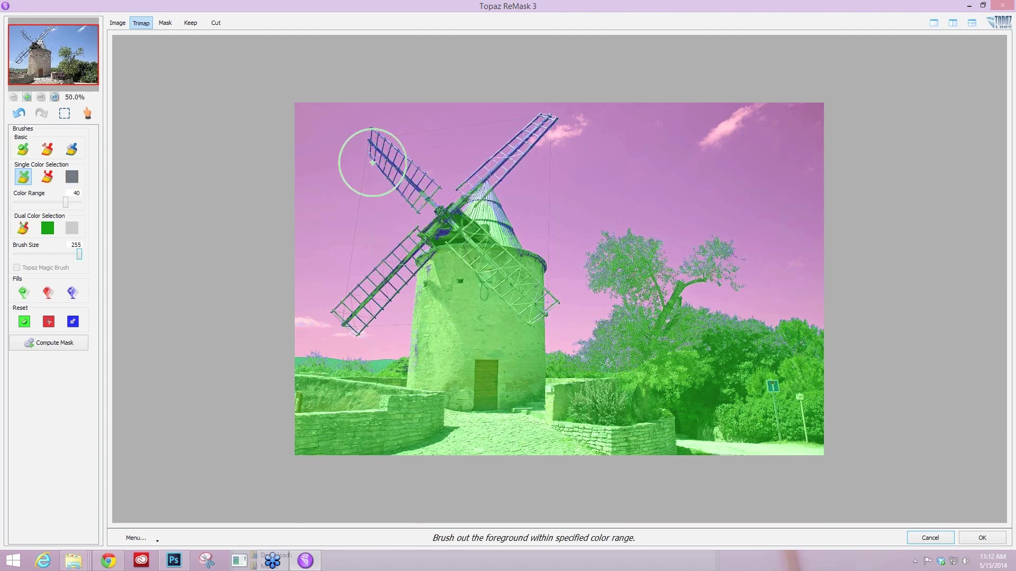
click(391, 165)
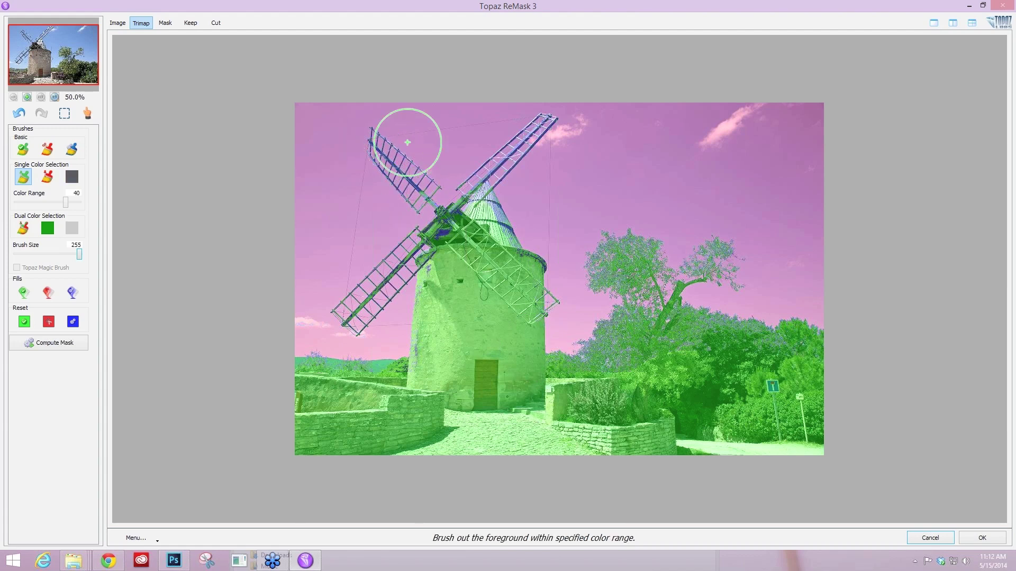
drag(406, 141, 408, 208)
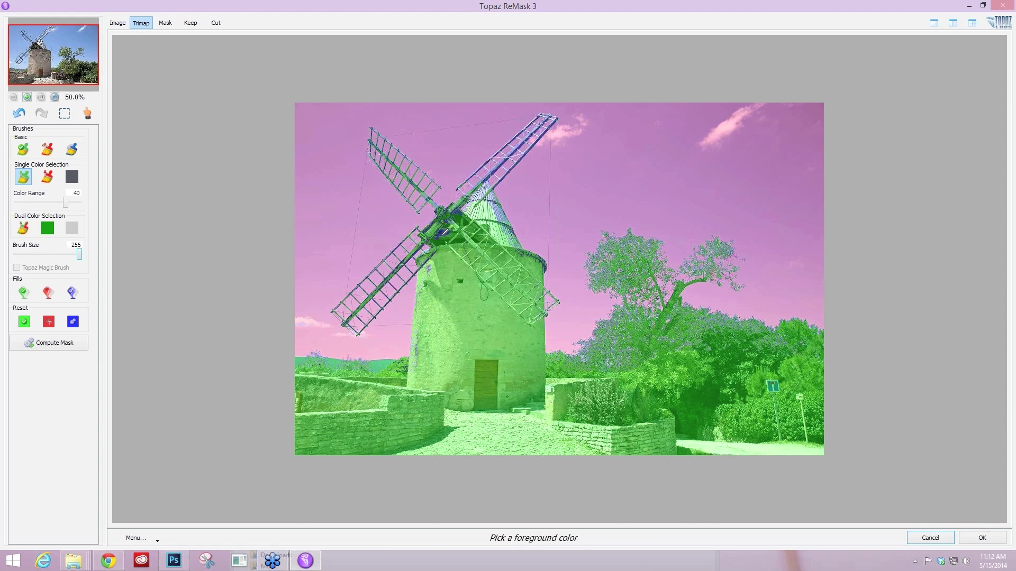
click(445, 231)
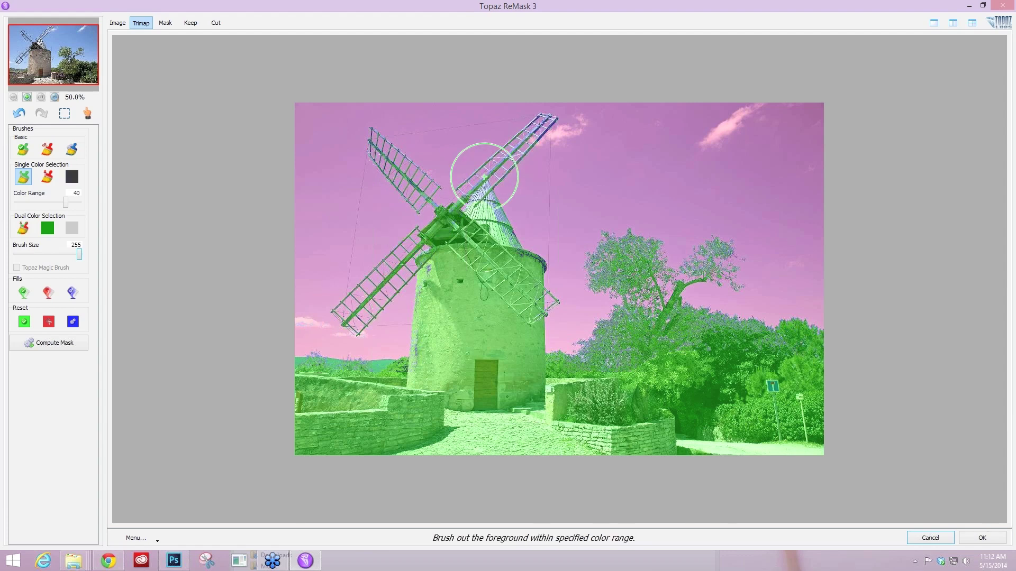
mouse_move(484, 176)
mouse_down()
mouse_move(540, 122)
mouse_move(499, 163)
mouse_up()
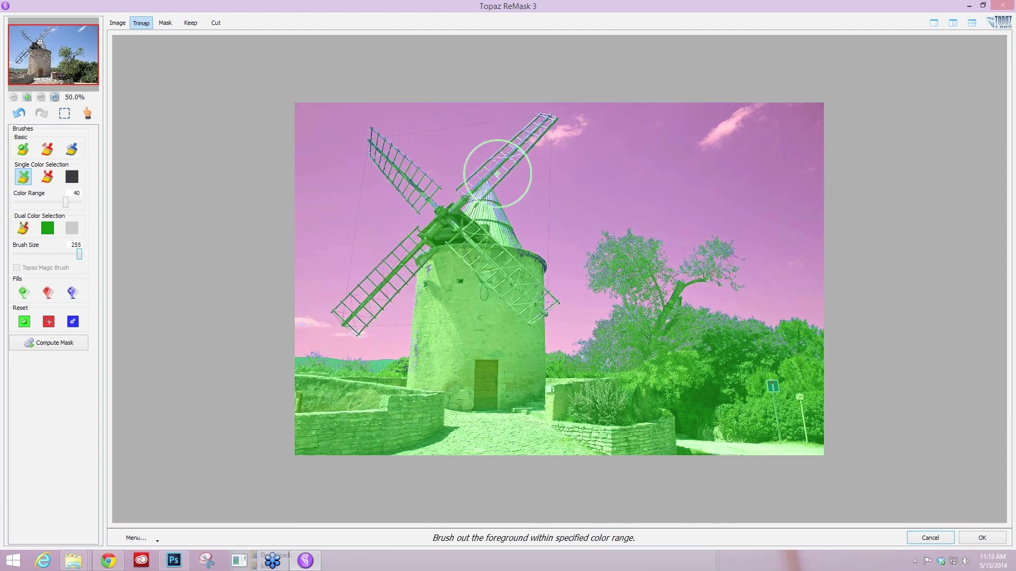
Sample the greys of the conical roof and the dark olive of the foliage below the tree, marking both areas as foreground
click(505, 202)
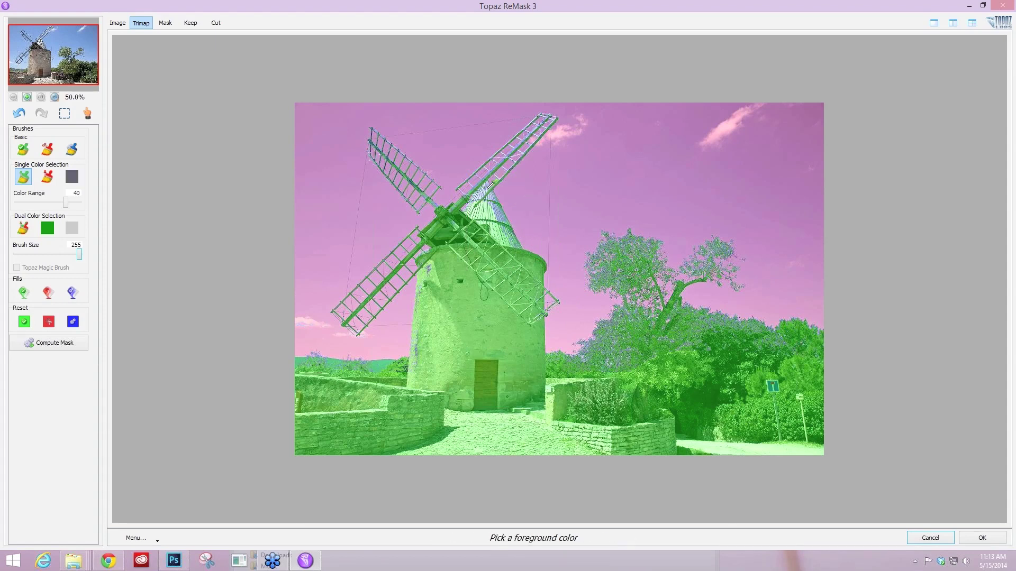
click(480, 194)
click(501, 209)
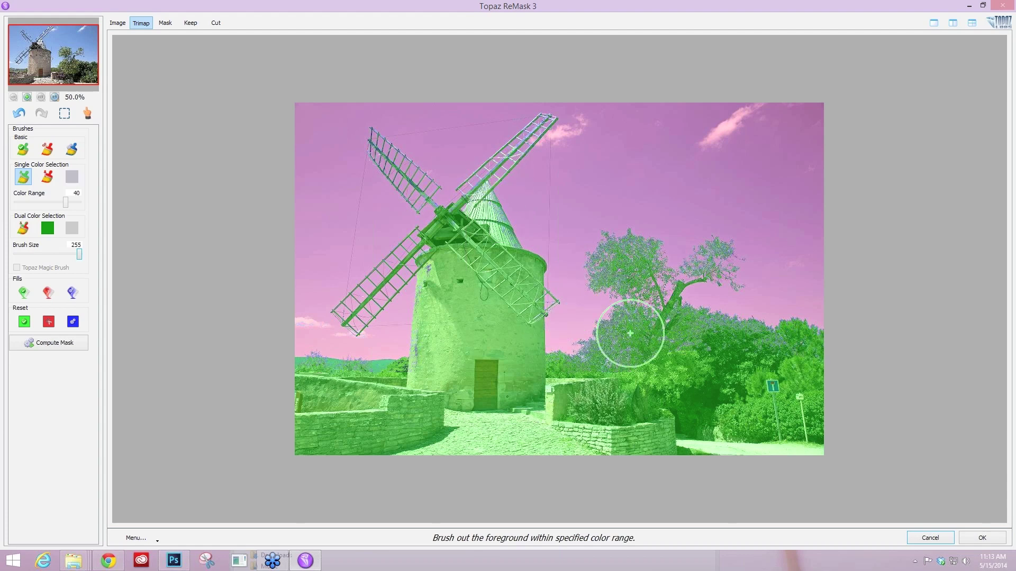
key(ctrl)
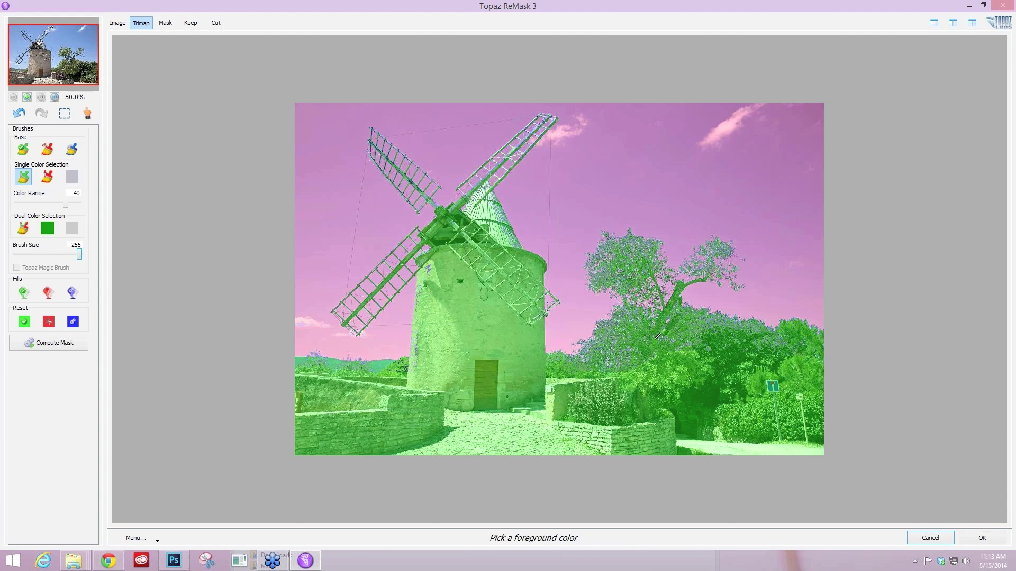
click(639, 360)
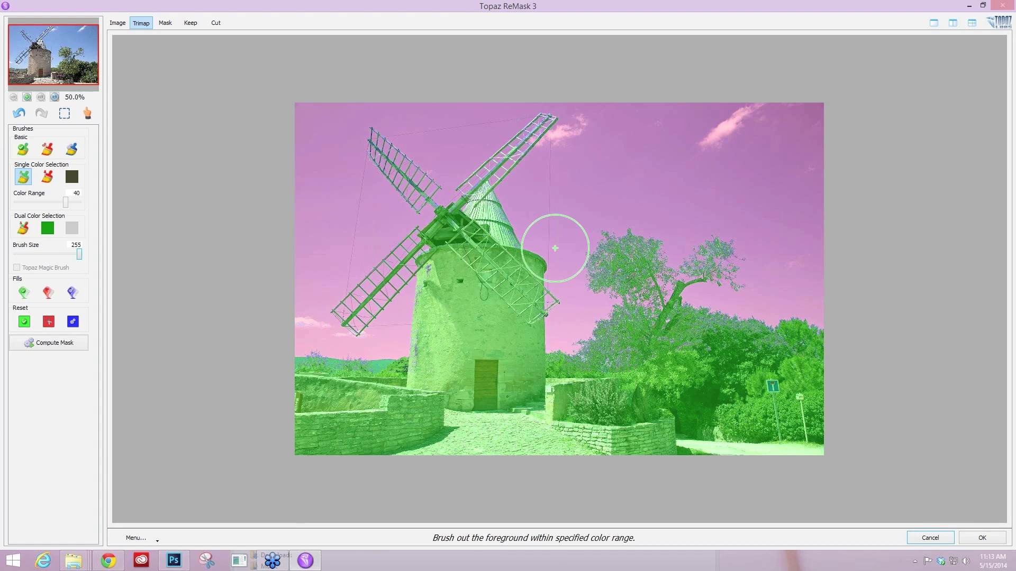
Sample a greyish olive tone and brush the unmarked foliage below the tree in as foreground
key(ctrl)
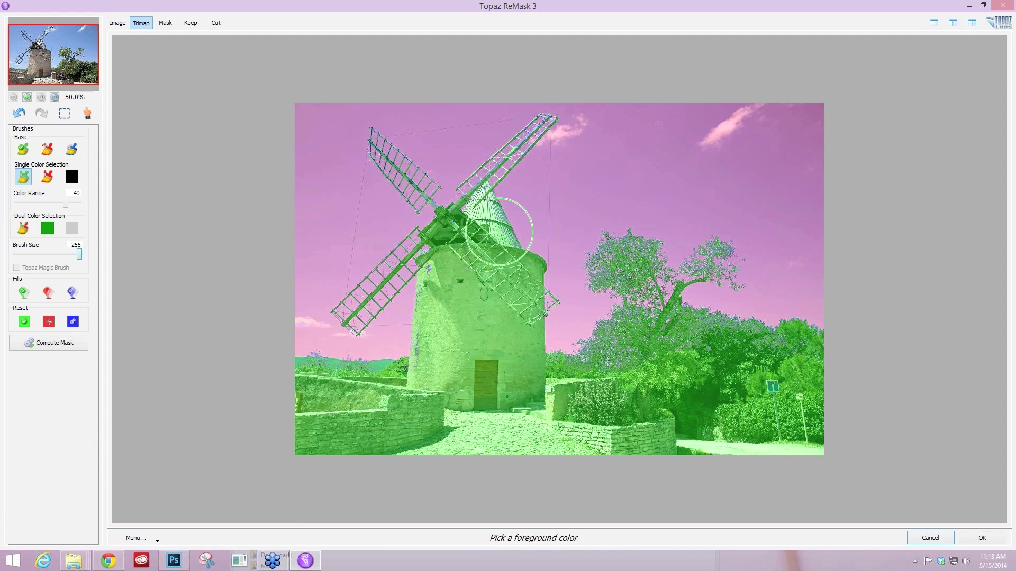
key(ctrl)
click(327, 364)
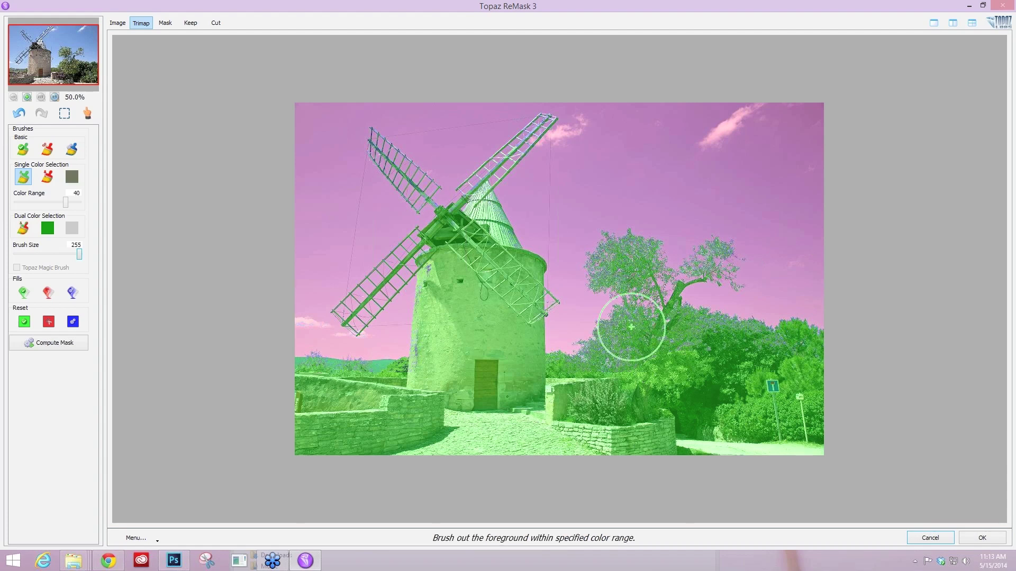
mouse_move(631, 327)
mouse_down()
mouse_move(675, 251)
mouse_move(597, 357)
mouse_move(639, 371)
mouse_up()
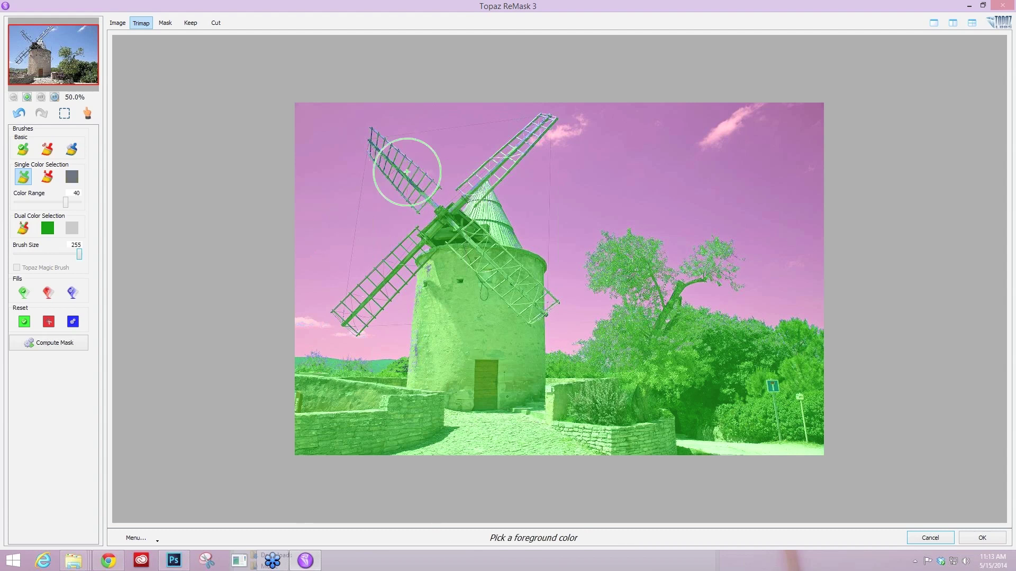
Sample a light grey from the upper-left sail and go over the upper sails with the foreground color brush
click(406, 154)
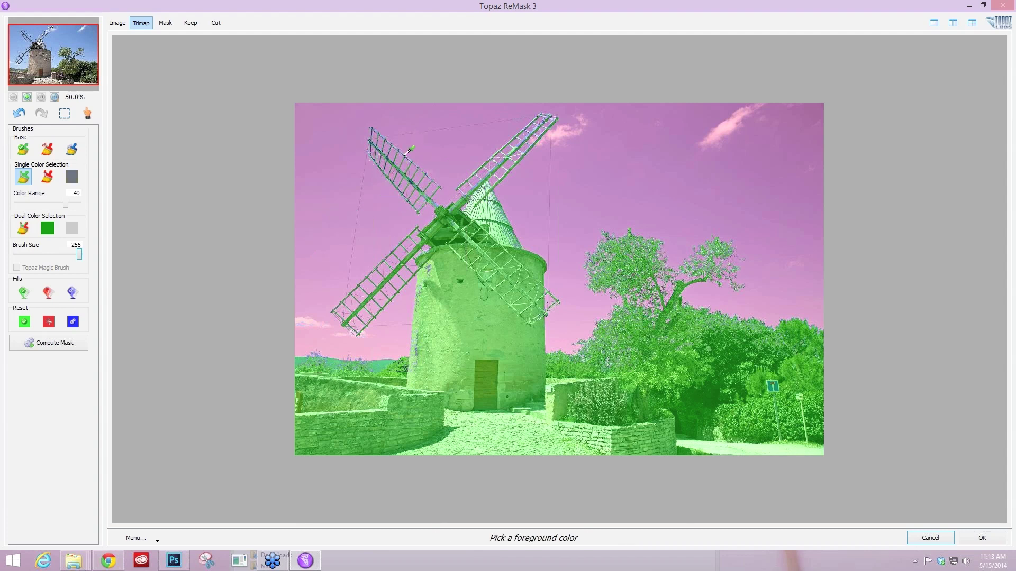
click(405, 154)
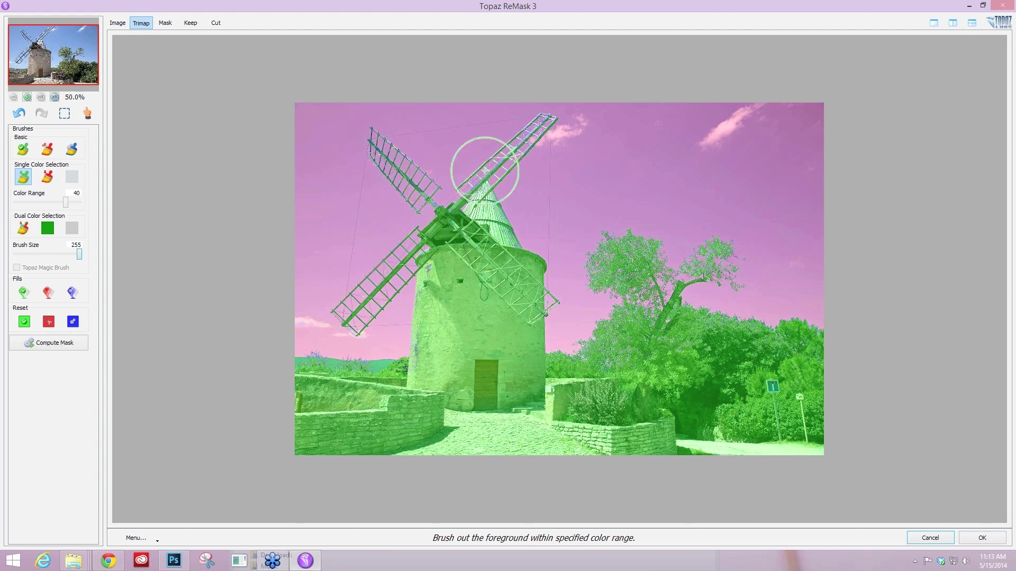
key(alt)
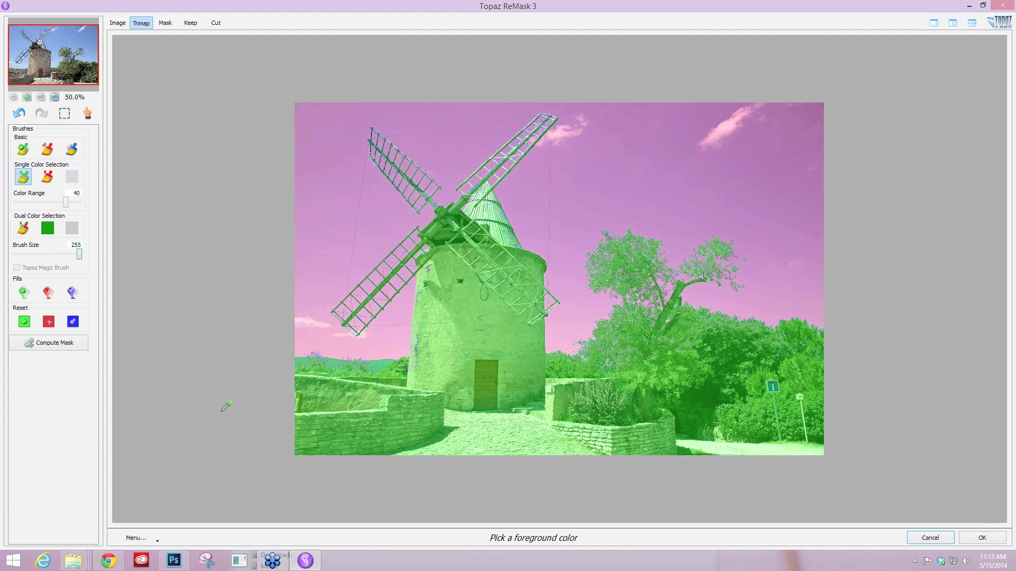
Compute the mask and show it in the four-panel view beside the original photo and the cutout
click(55, 344)
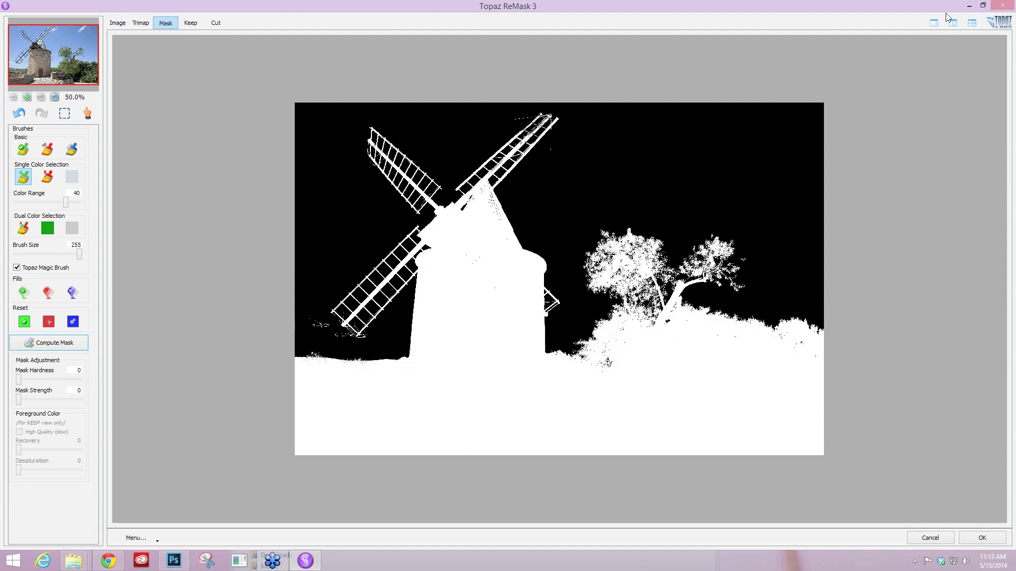
click(967, 30)
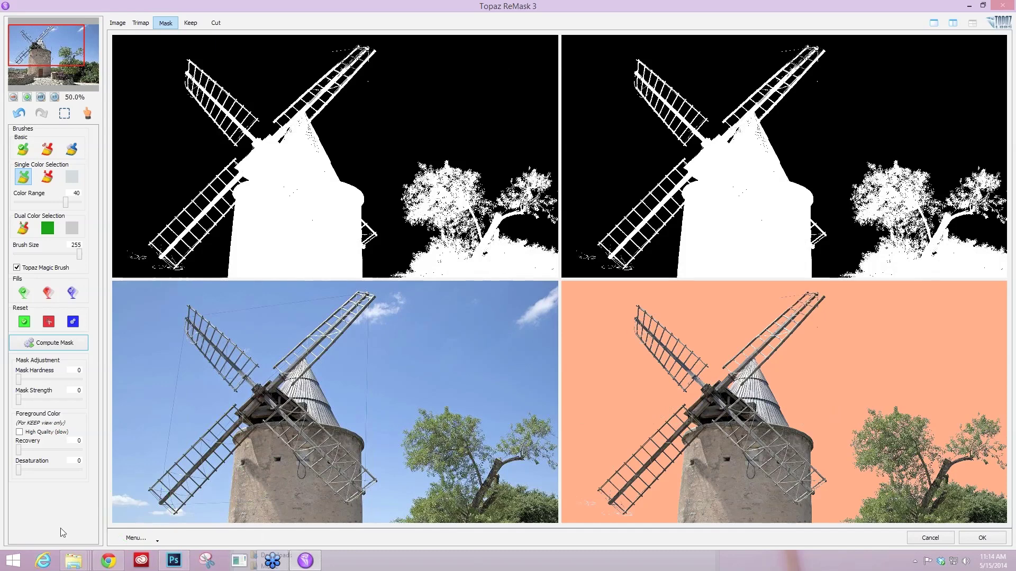
click(147, 539)
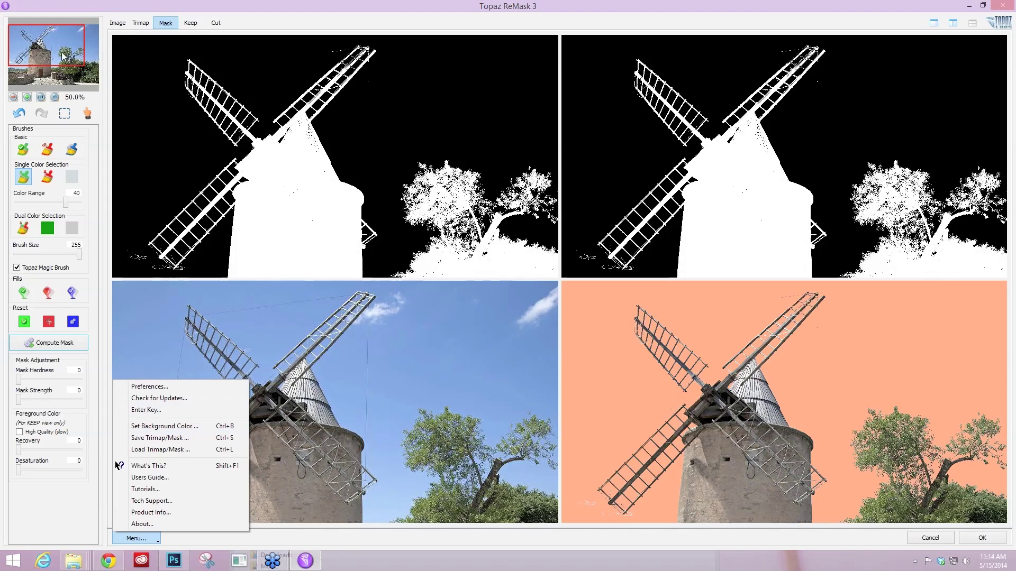
click(80, 59)
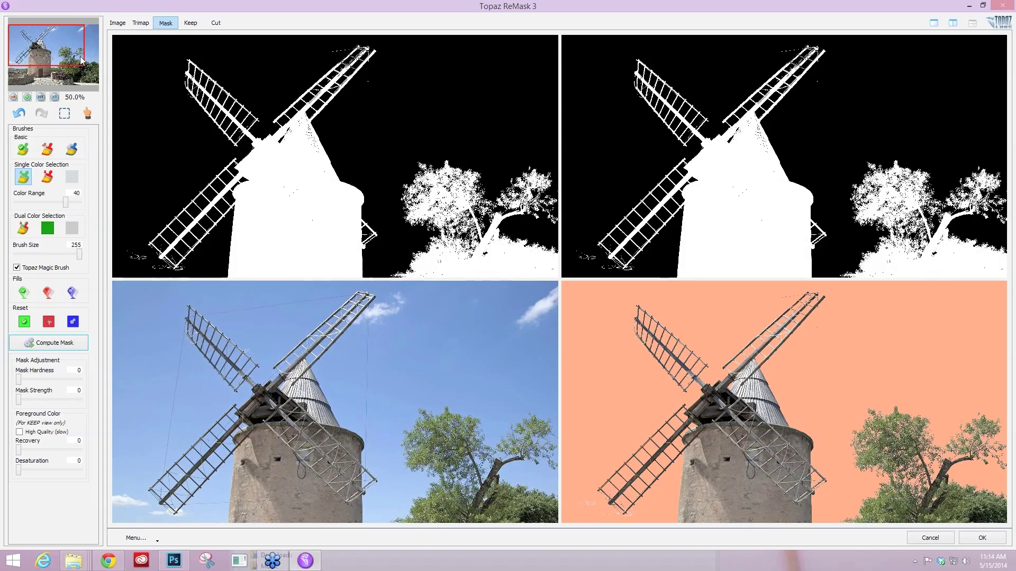
Compare the trimap with the computed mask at 100% zoom around the tree, the lower-left sail and the upper-right sail
drag(81, 59, 100, 71)
scroll(863, 409, down, 1)
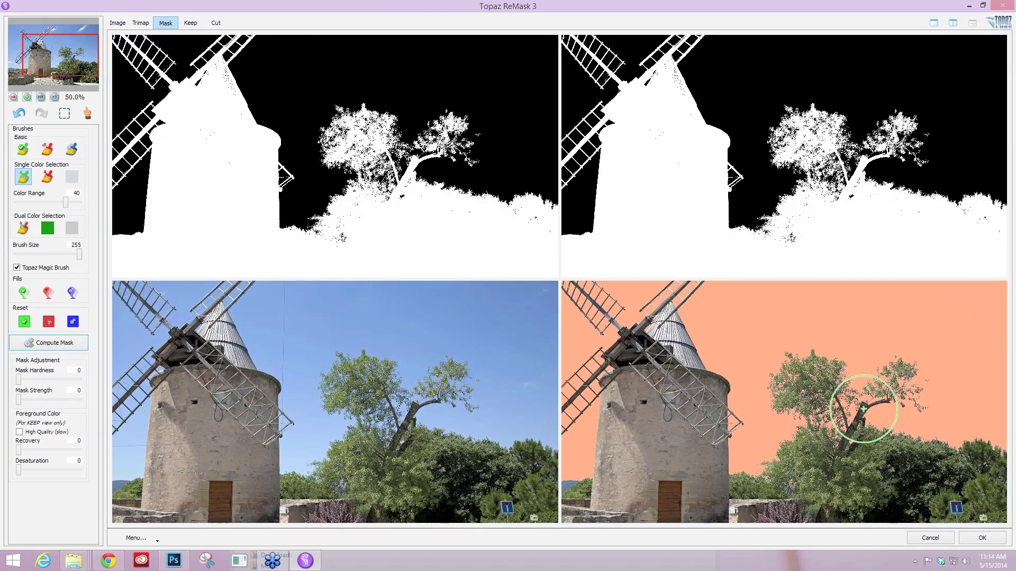
click(141, 23)
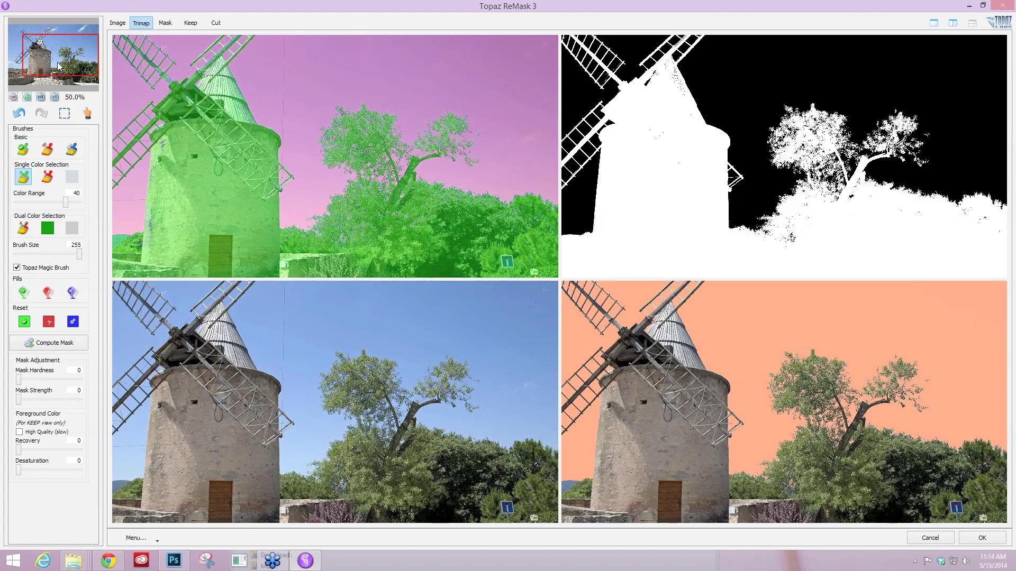
click(55, 97)
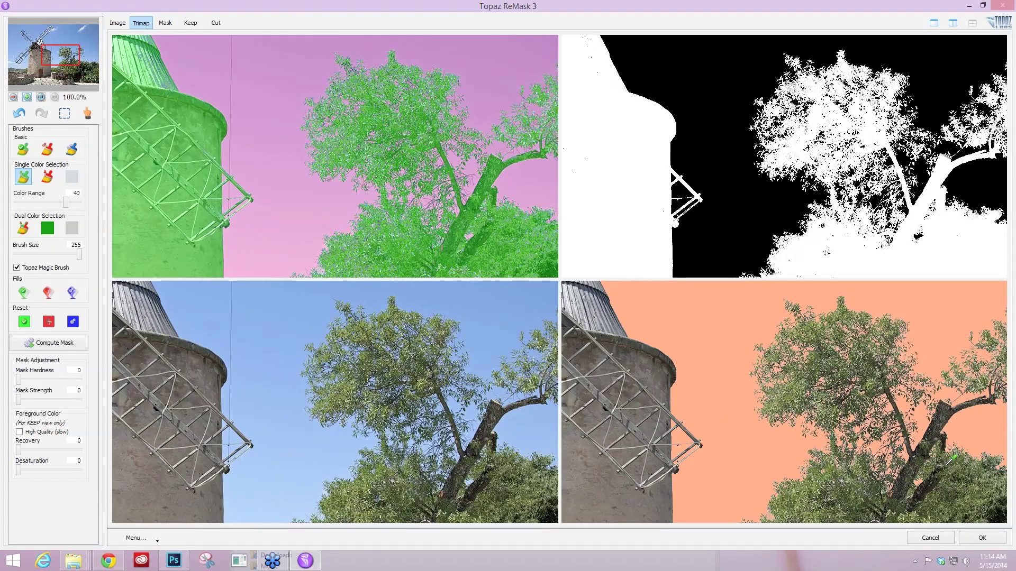
drag(973, 460, 750, 437)
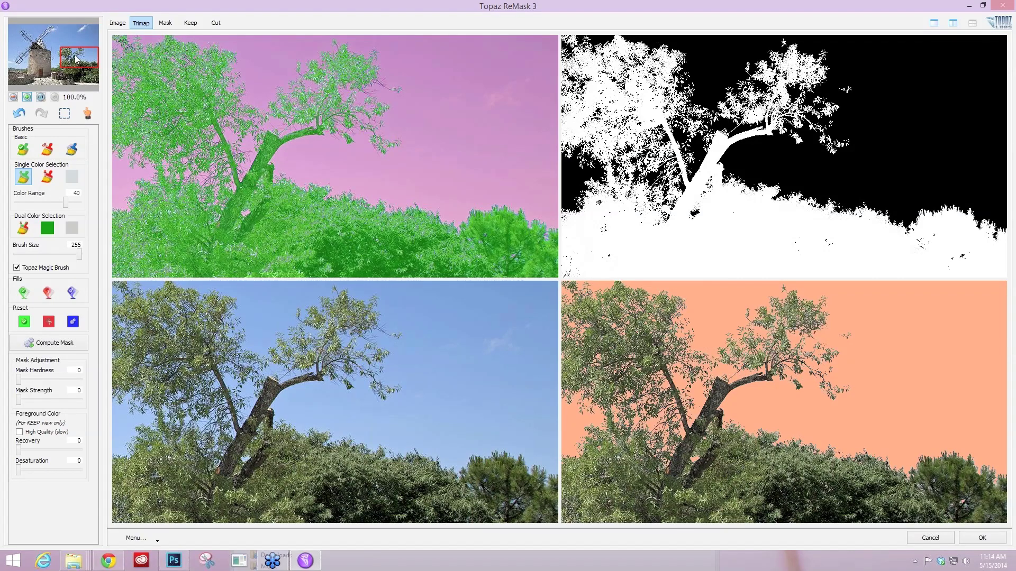
drag(75, 59, 15, 67)
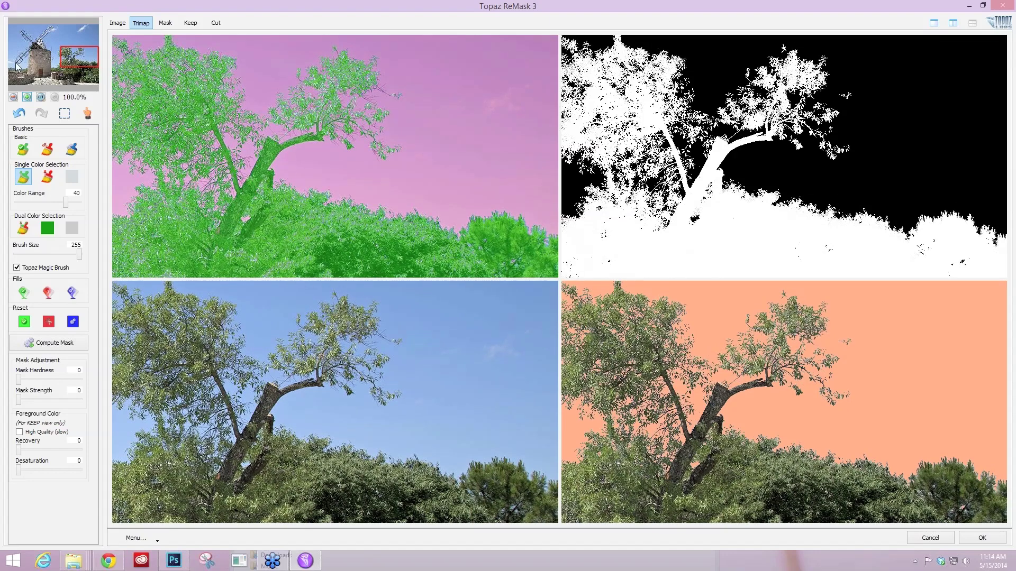
click(19, 59)
drag(19, 58, 19, 36)
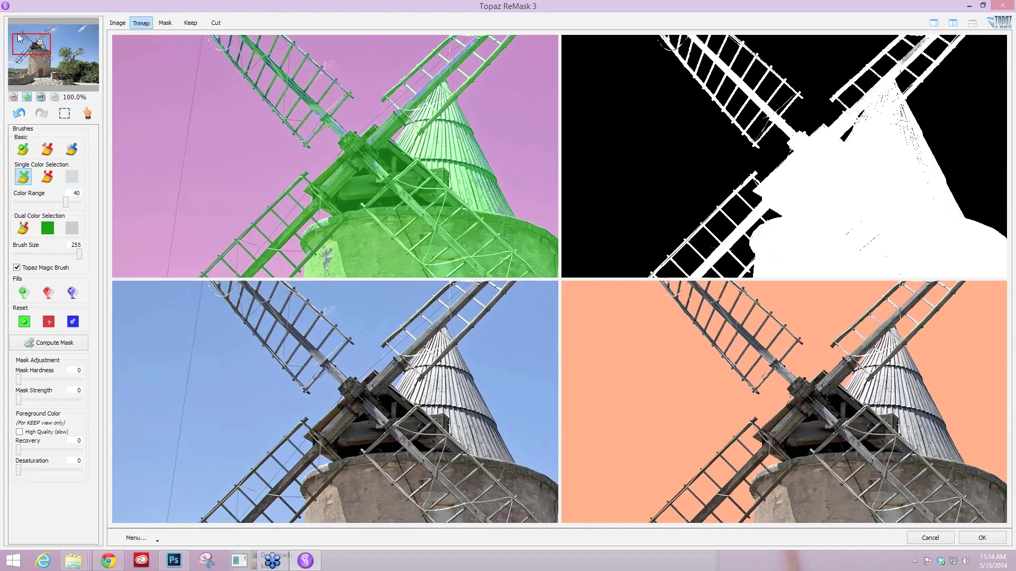
click(18, 34)
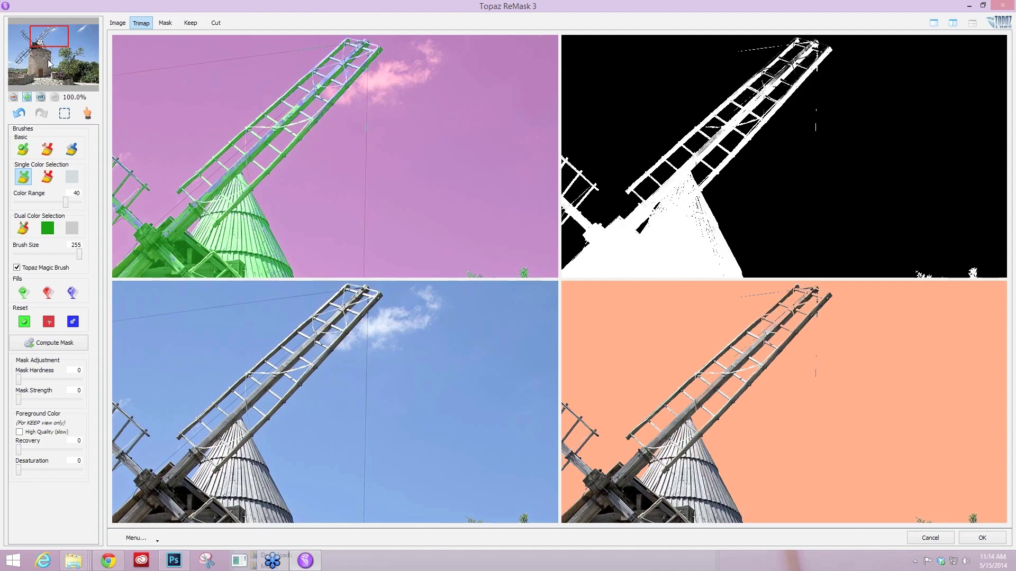
click(79, 57)
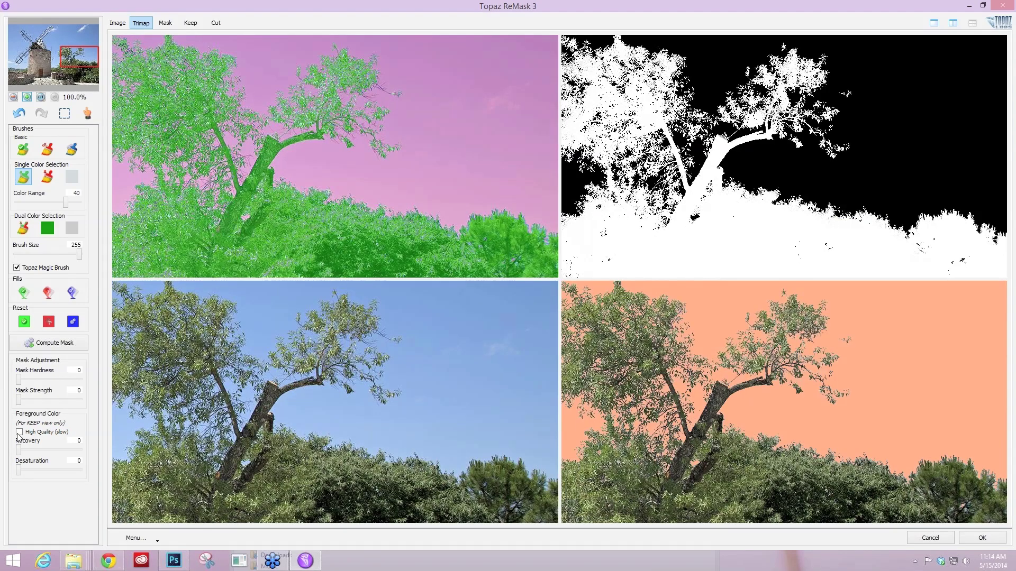
Enable High Quality foreground color and set Recovery to 100
drag(18, 449, 28, 434)
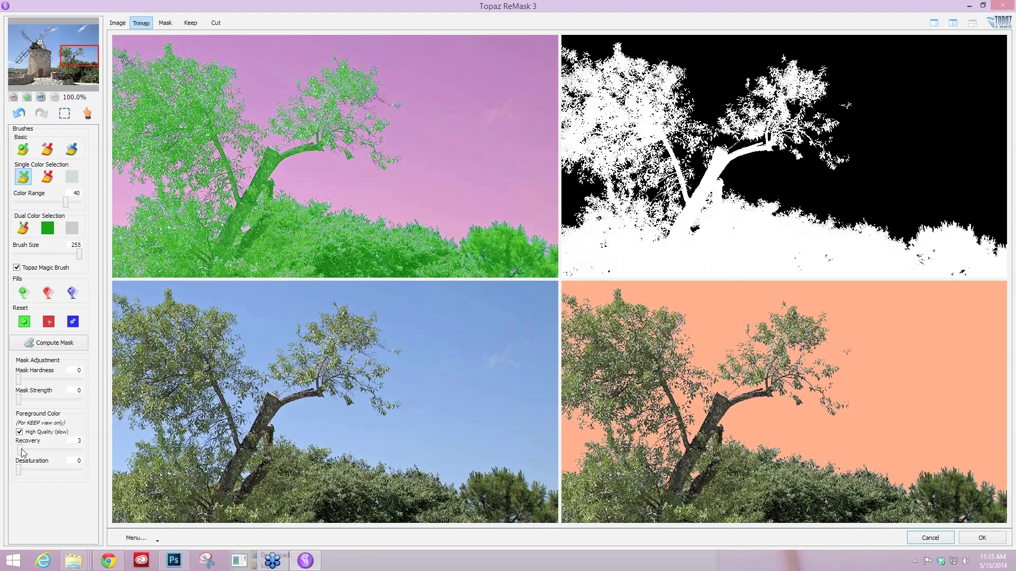
drag(20, 451, 134, 459)
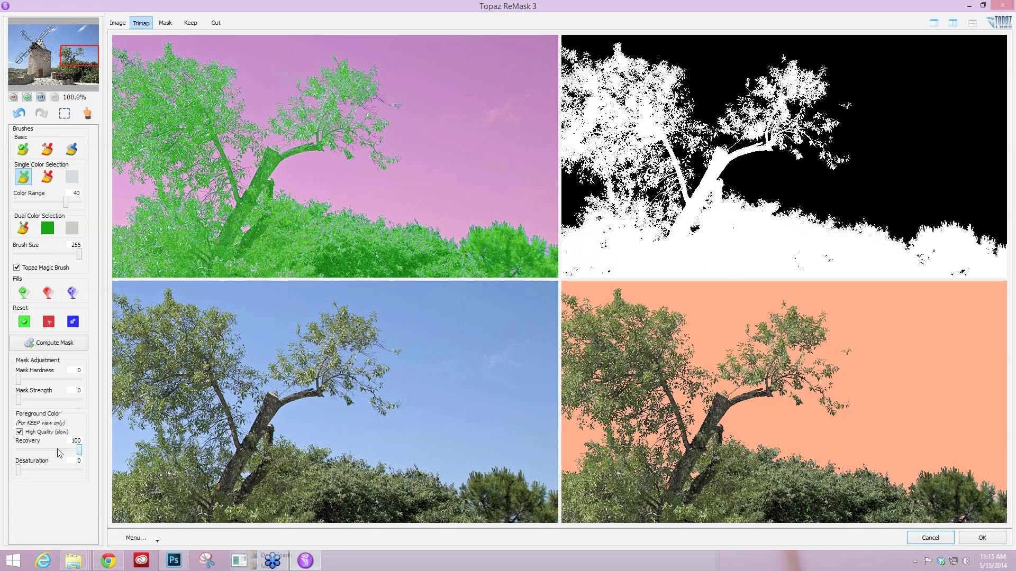
drag(80, 453, 23, 454)
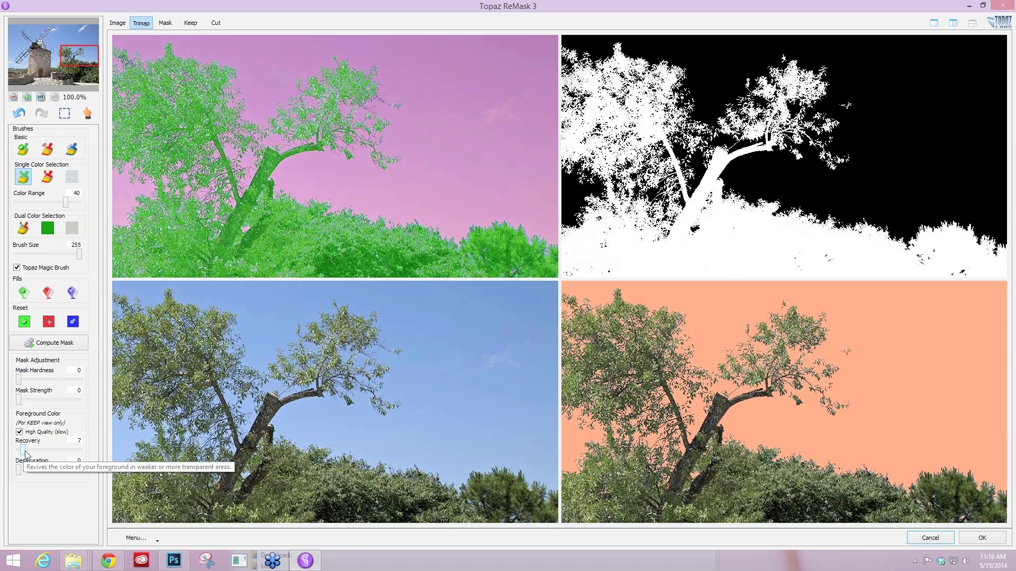
drag(25, 451, 239, 456)
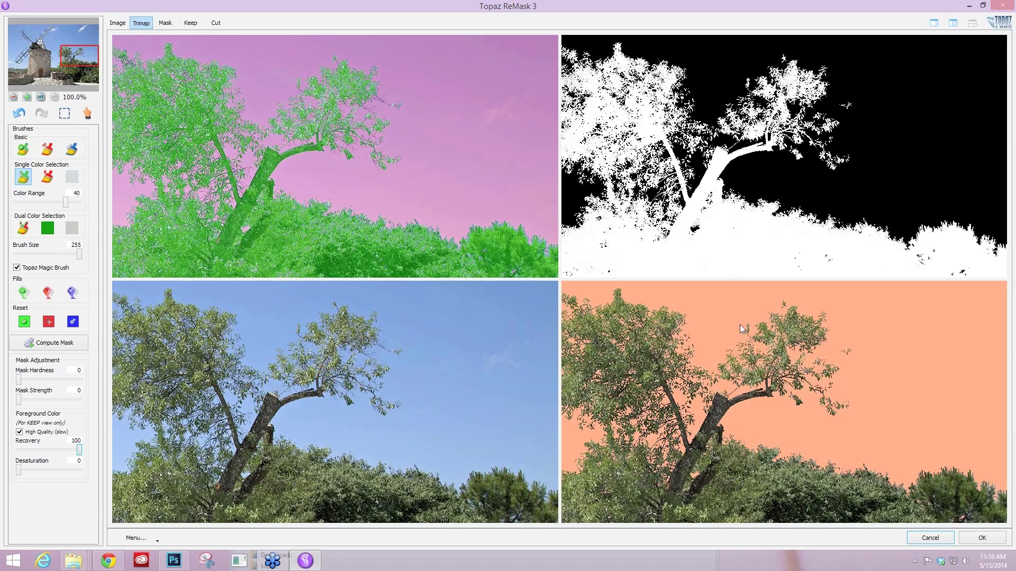
mouse_move(79, 450)
mouse_down()
mouse_move(29, 453)
mouse_move(79, 452)
mouse_up()
Reduce the brush size to 35 and paint the leftover cloud outlines near the lower-left sail's tip as background
drag(91, 63, 17, 54)
scroll(304, 230, down, 1)
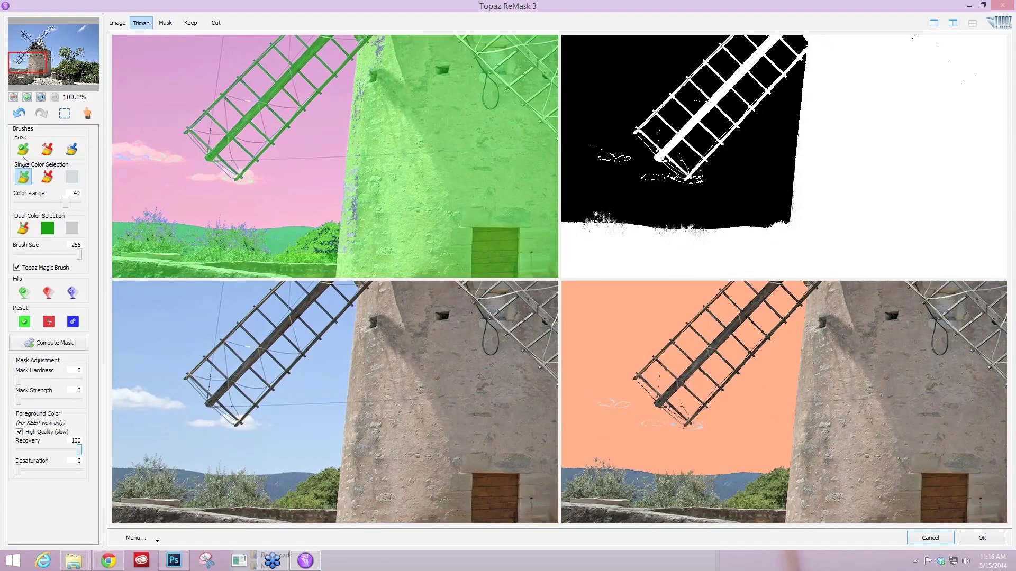
click(72, 151)
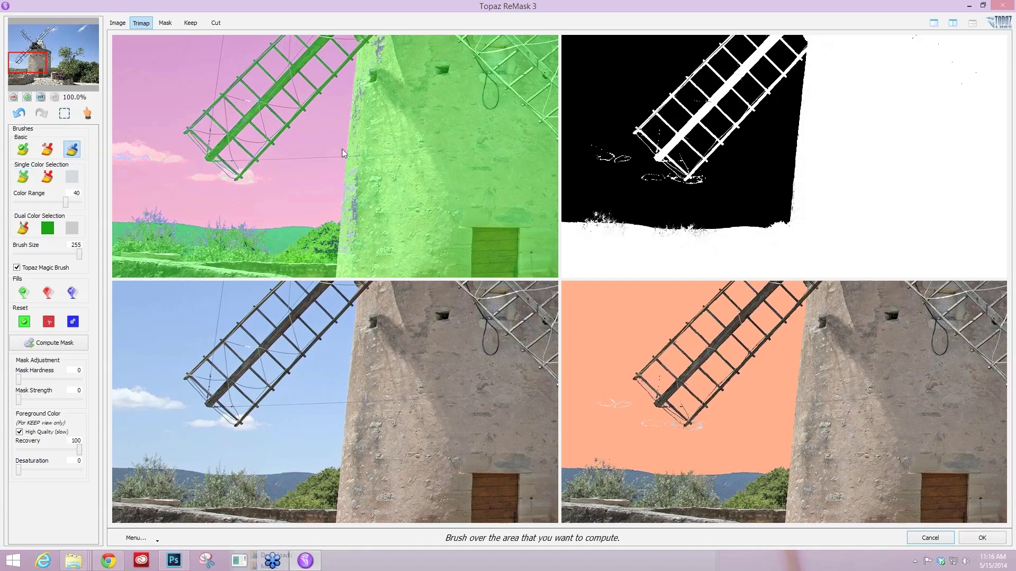
key(bracketleft)
key(bracketleft)
key(bracketleft)
key(bracketleft)
key(bracketleft)
key(bracketleft)
key(bracketleft)
key(bracketleft)
key(bracketleft)
key(bracketleft)
key(bracketleft)
key(bracketleft)
key(bracketleft)
key(bracketleft)
key(bracketleft)
key(bracketleft)
key(bracketleft)
key(bracketleft)
key(bracketleft)
key(bracketleft)
key(bracketleft)
key(bracketleft)
click(48, 150)
mouse_move(120, 149)
mouse_down()
mouse_move(179, 160)
mouse_move(190, 173)
mouse_move(170, 181)
mouse_move(250, 182)
mouse_up()
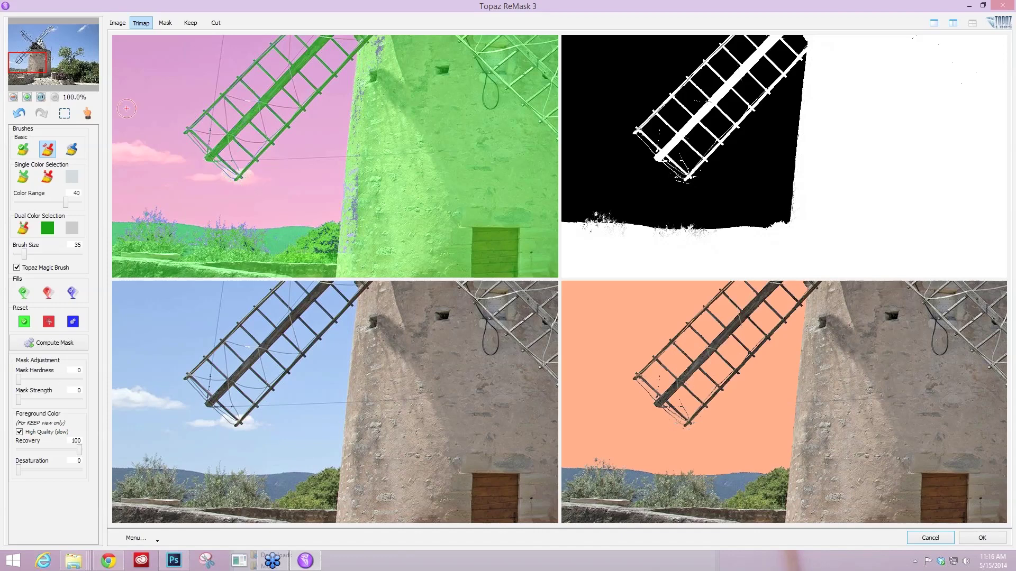
Mark the lower-left sail's tip with the compute brush, reducing the brush size to 15 for the fine specks between its rungs
click(72, 149)
drag(232, 180, 246, 179)
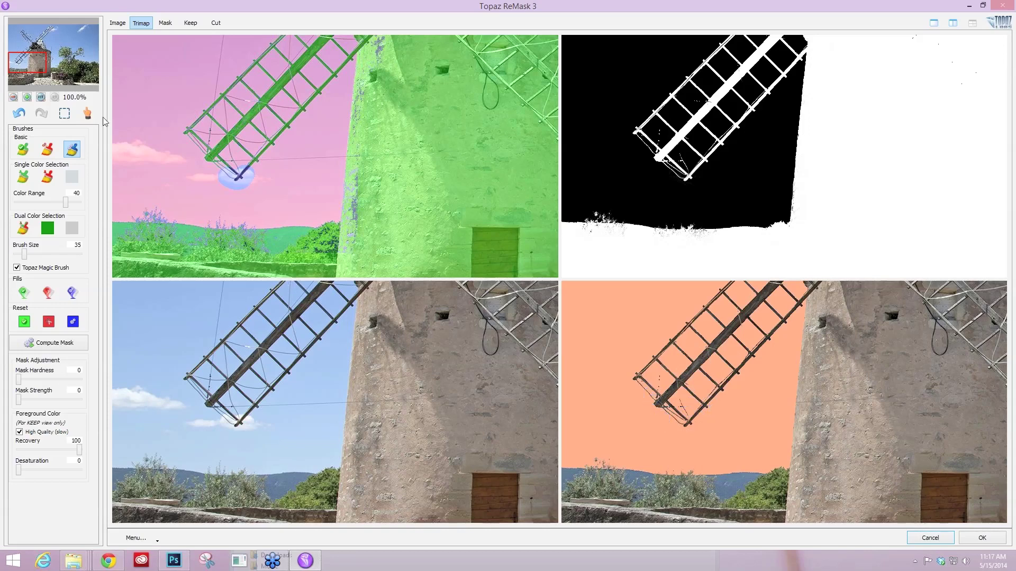
click(29, 51)
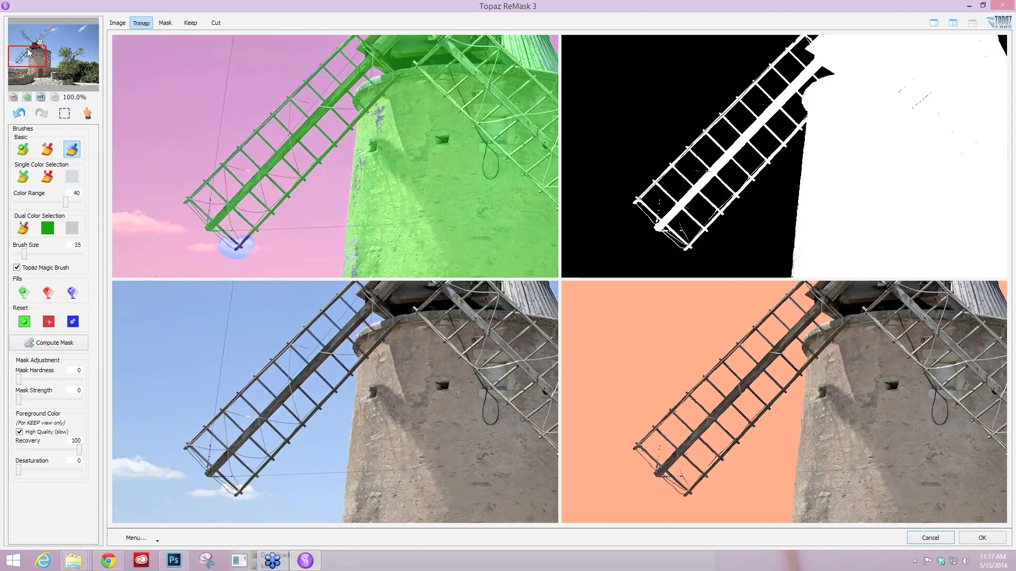
drag(29, 51, 29, 53)
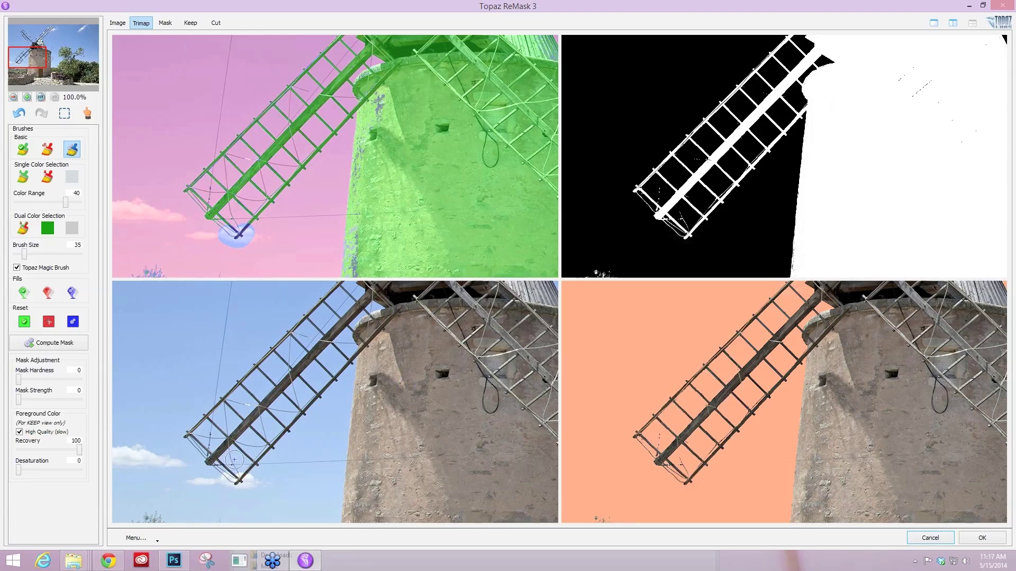
scroll(231, 461, down, 2)
drag(230, 459, 236, 465)
drag(211, 431, 211, 441)
Brush the outer end of the upper-left sail and the two wires beside the upper-right sail's tip as areas to compute
drag(30, 50, 29, 29)
drag(266, 383, 269, 388)
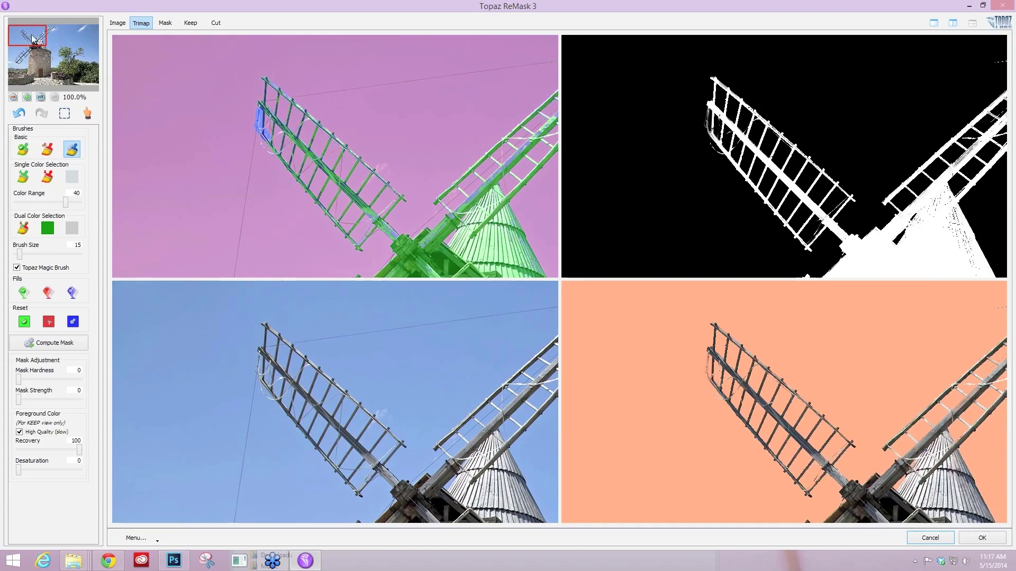
click(59, 33)
drag(728, 313, 781, 306)
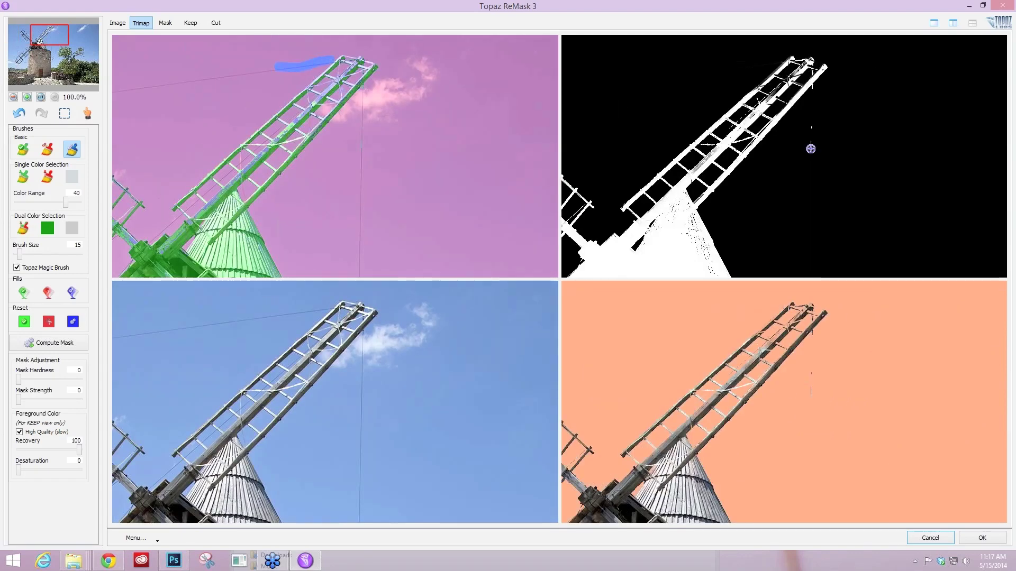
drag(814, 338, 811, 400)
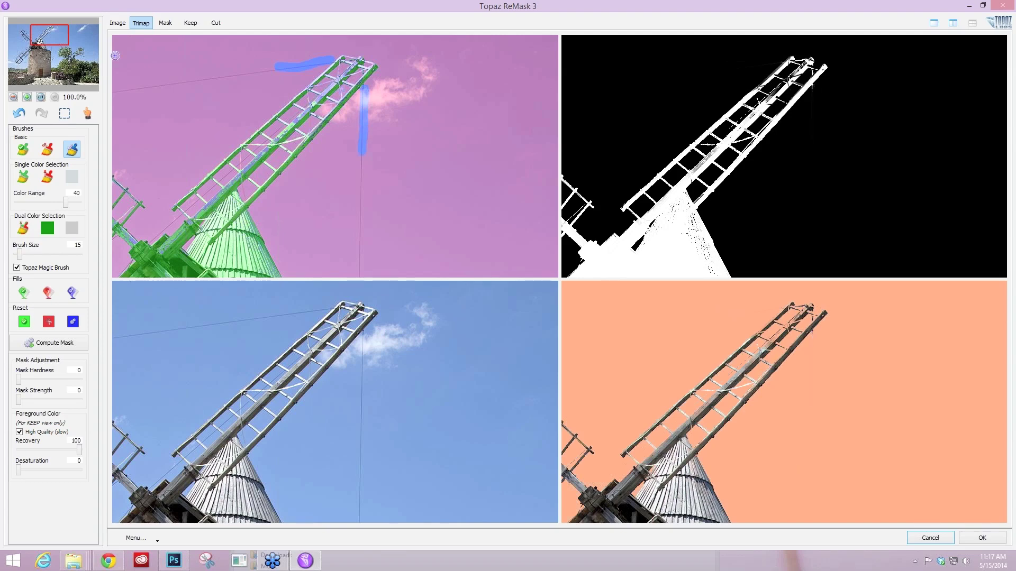
Fill in the upper-right sail with the single-color foreground brush, setting Color Range to 24 and picking a color from its beam
drag(49, 35, 55, 35)
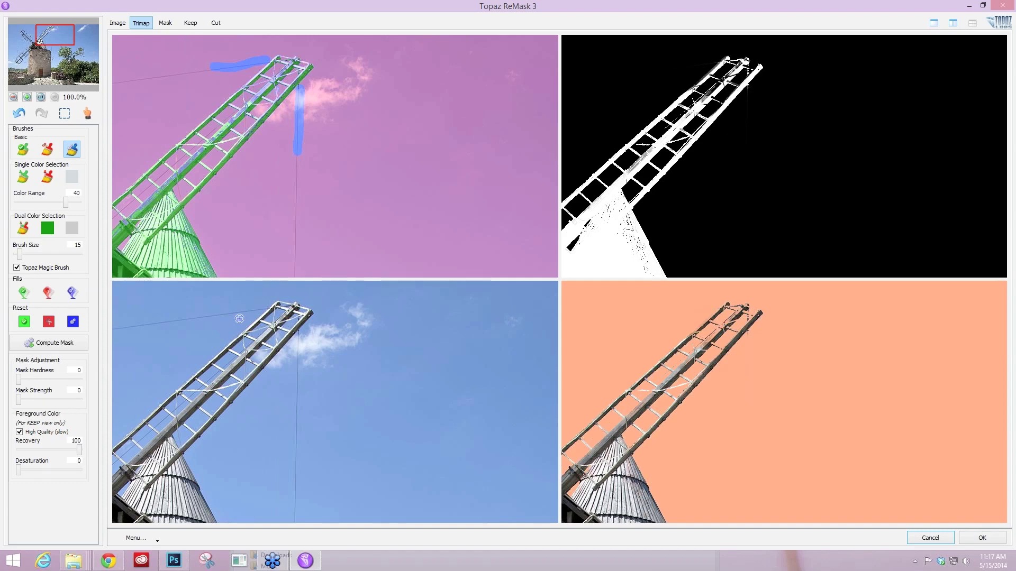
click(28, 173)
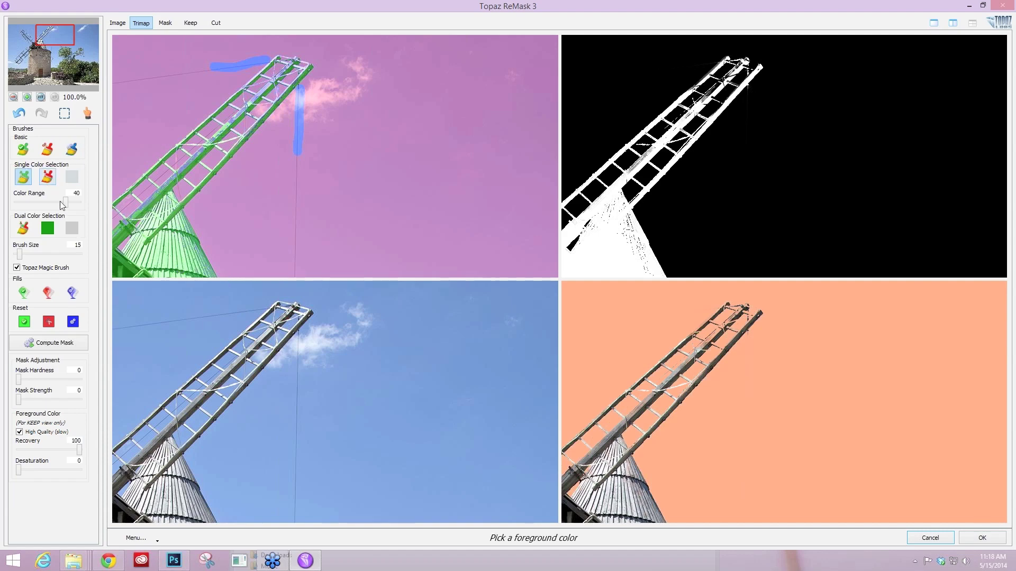
drag(65, 202, 46, 206)
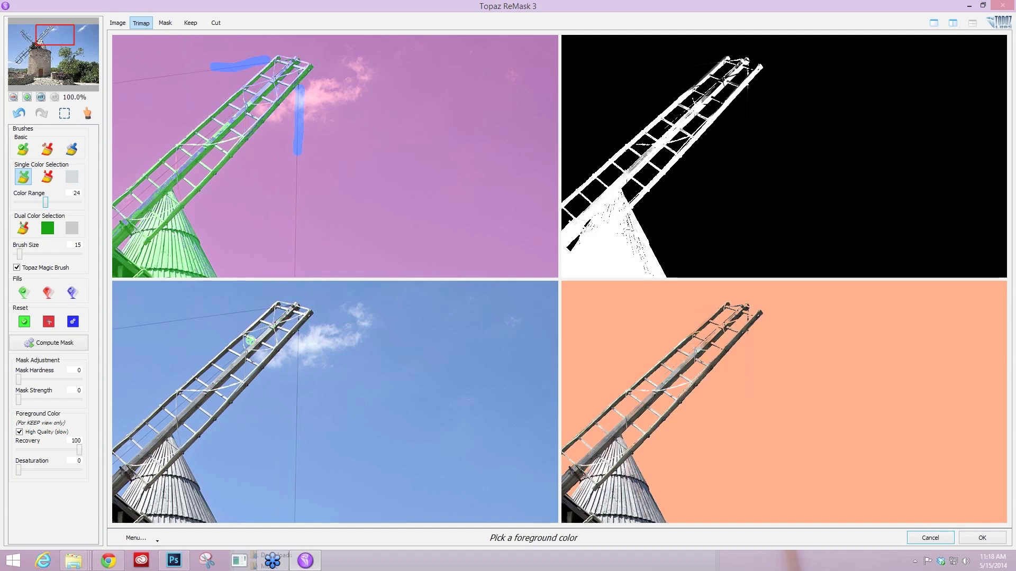
click(255, 342)
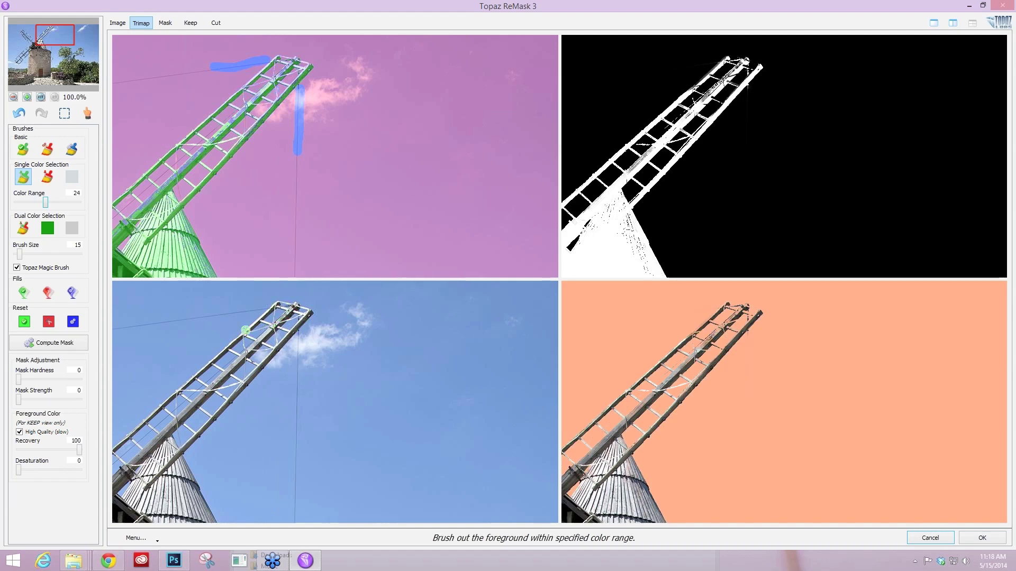
mouse_move(692, 342)
mouse_down()
mouse_move(708, 321)
mouse_move(689, 338)
mouse_move(725, 338)
mouse_up()
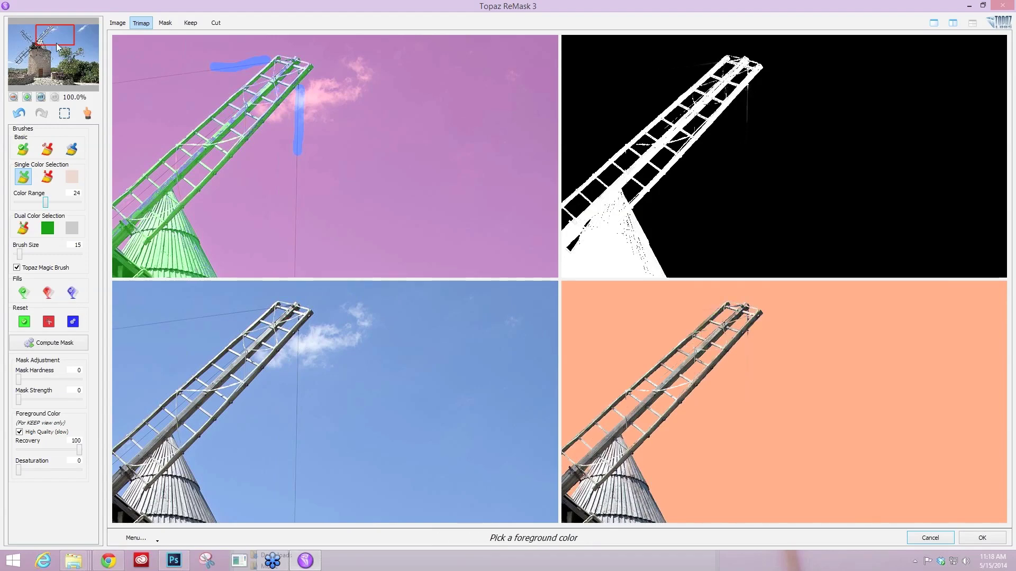
Set the compute brush size to 55 and mark spots along the tops of the bushes beside the tree as areas to compute
drag(58, 46, 57, 58)
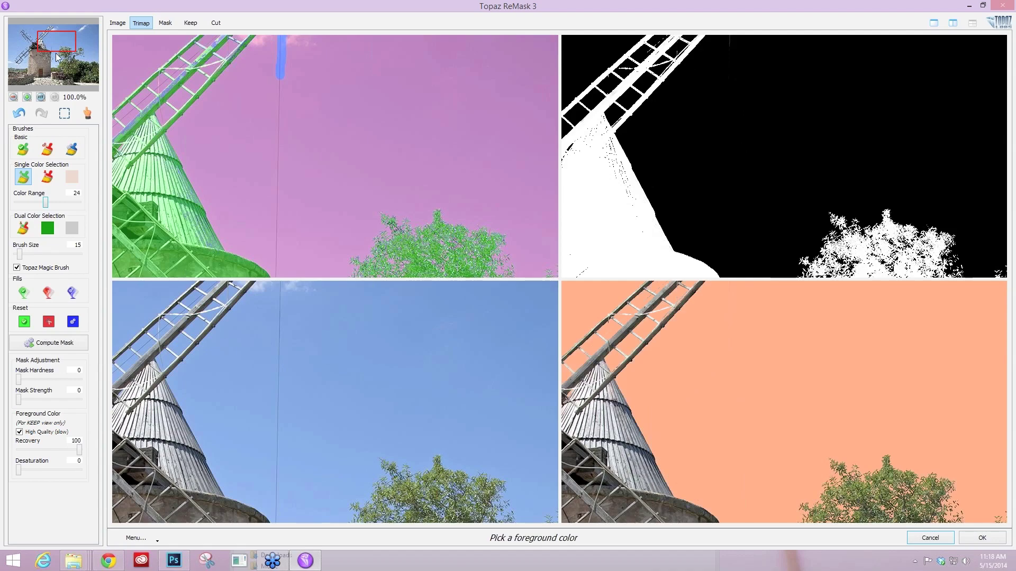
click(57, 53)
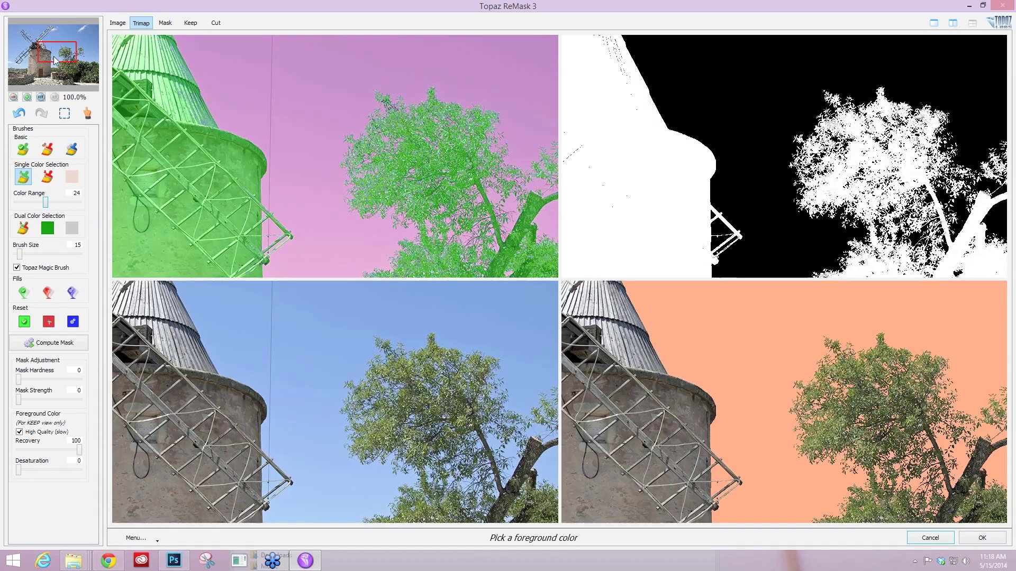
drag(55, 59, 11, 71)
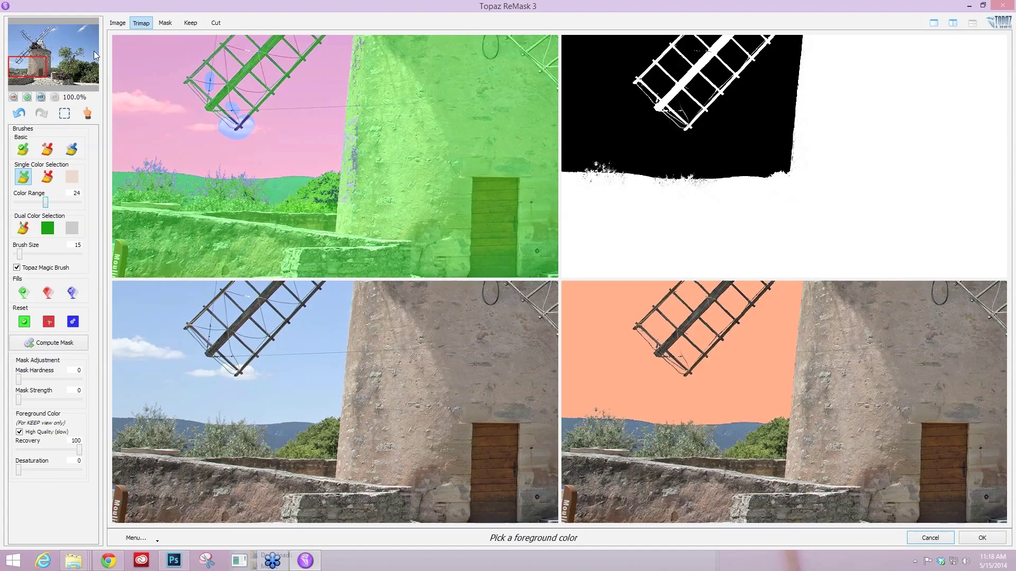
click(94, 51)
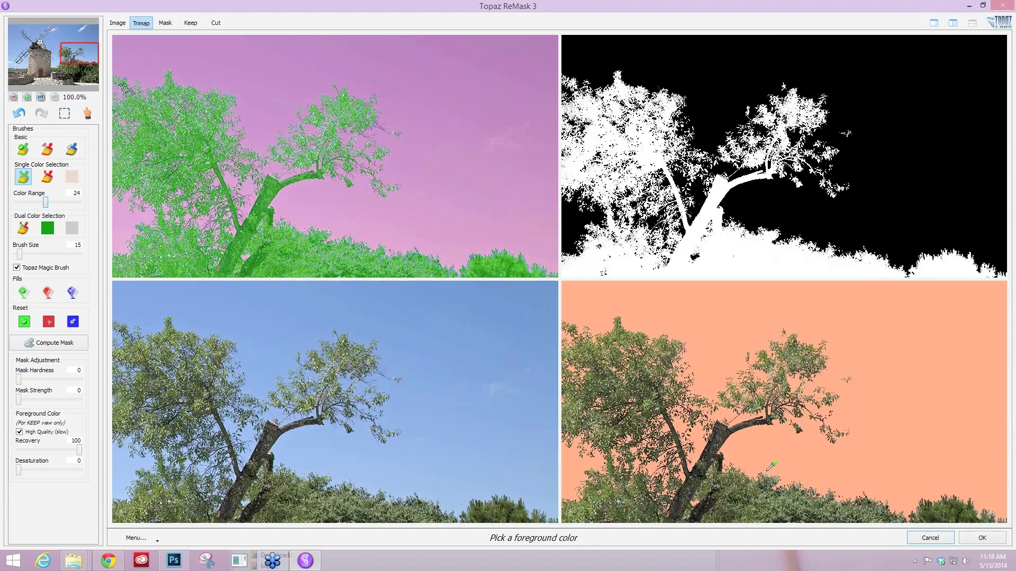
click(71, 148)
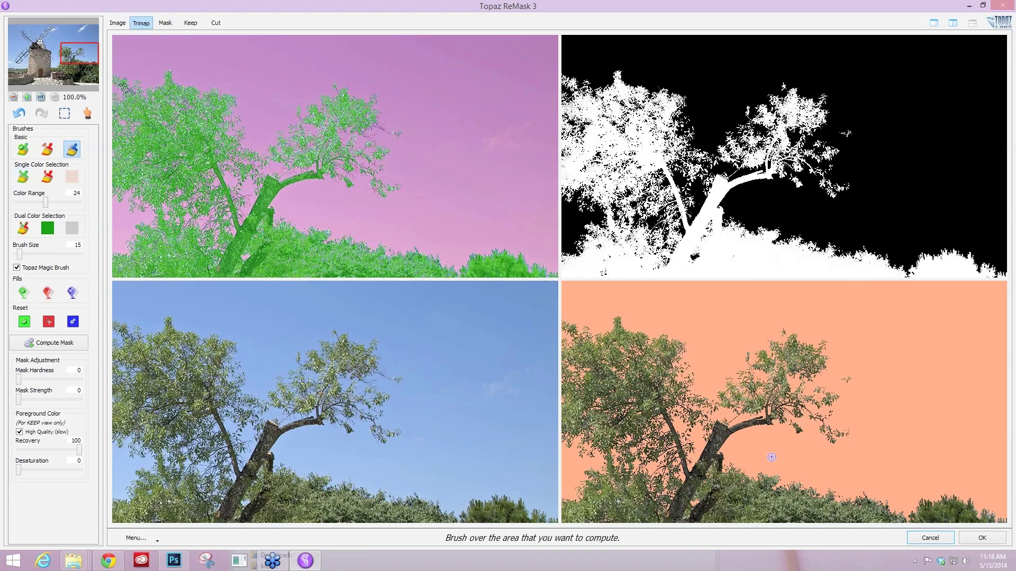
scroll(769, 479, up, 8)
scroll(771, 474, down, 2)
key(bracketright)
key(bracketright)
click(769, 478)
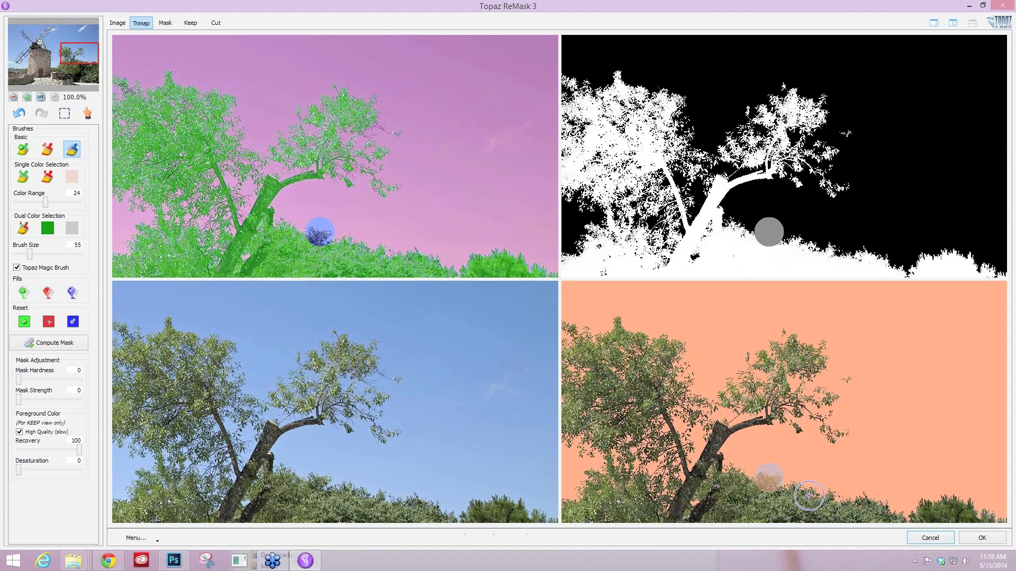
click(806, 487)
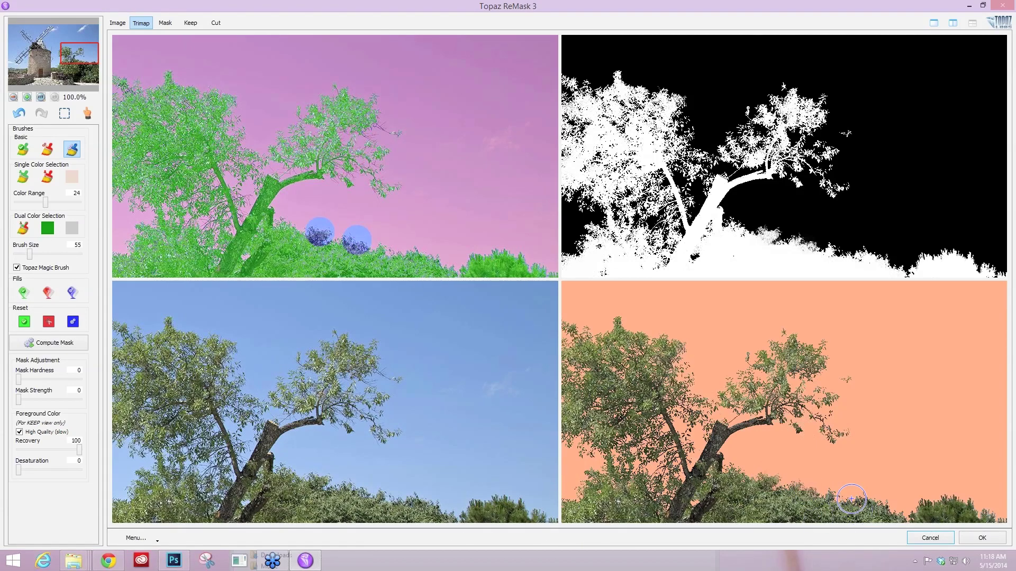
click(872, 493)
click(985, 504)
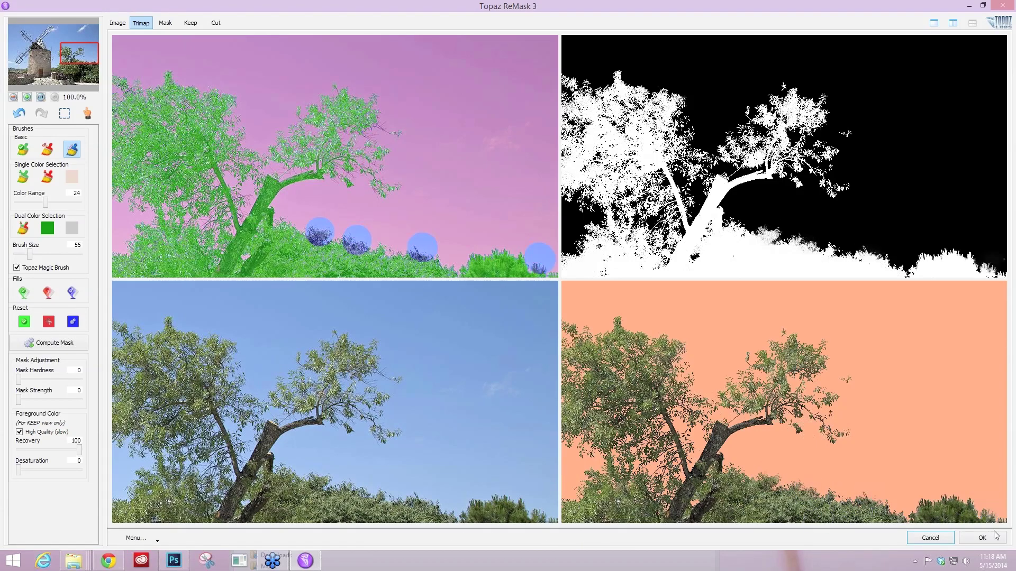
click(955, 499)
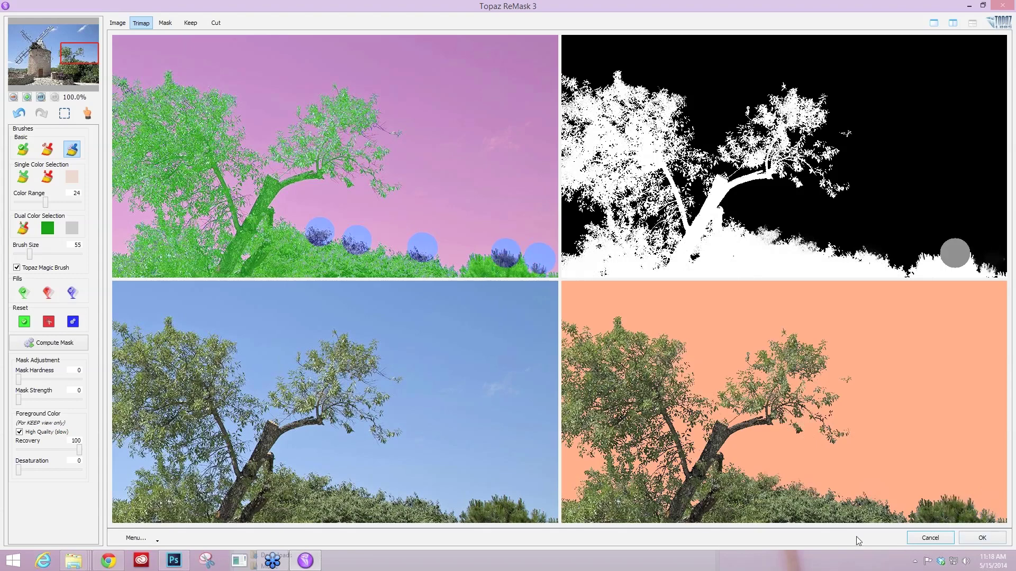
click(744, 480)
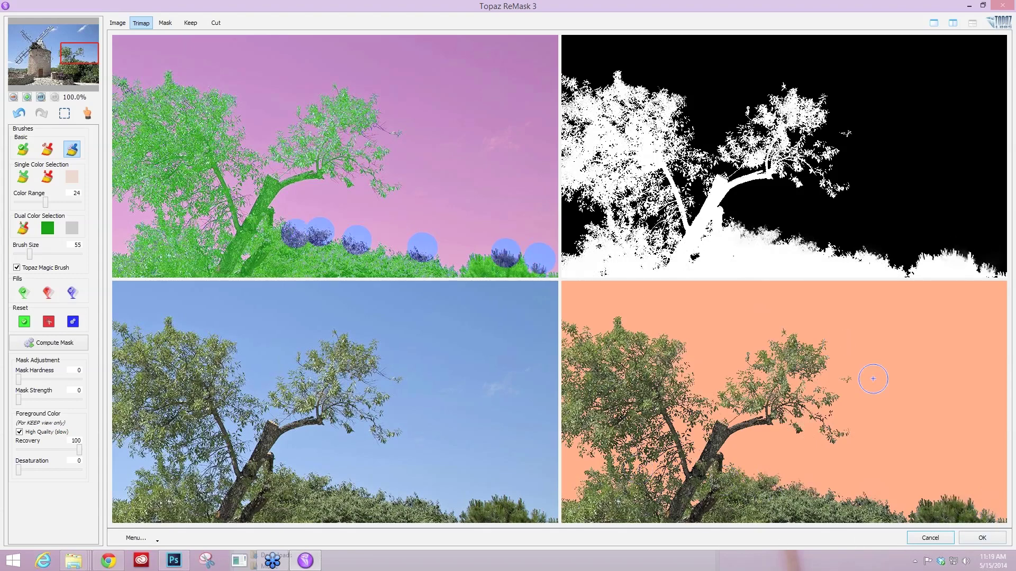
Brush the outer twigs and leaf edges of the tree's right-hand crown as areas to compute
click(840, 375)
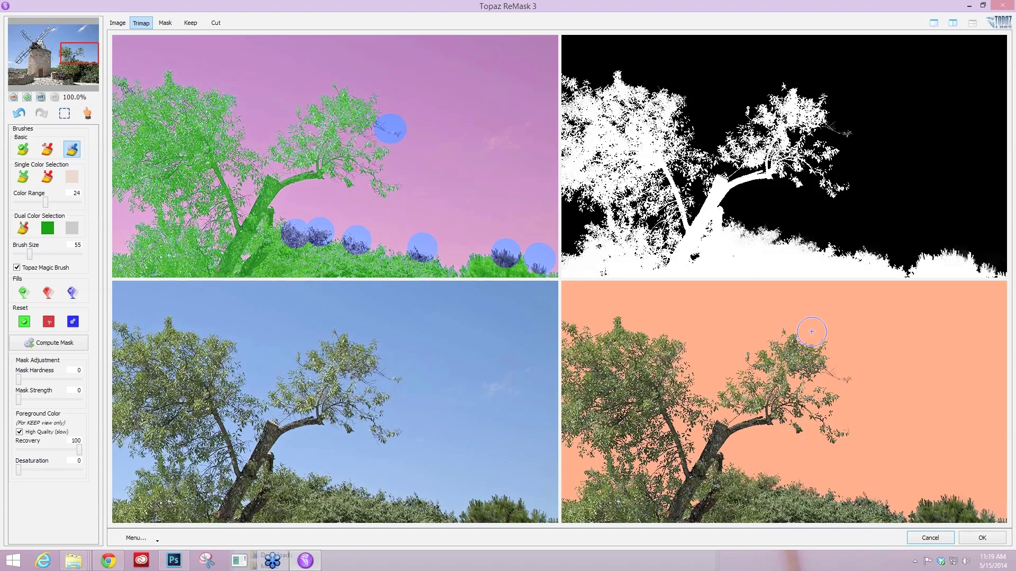
scroll(815, 344, down, 3)
click(825, 405)
click(786, 334)
click(847, 431)
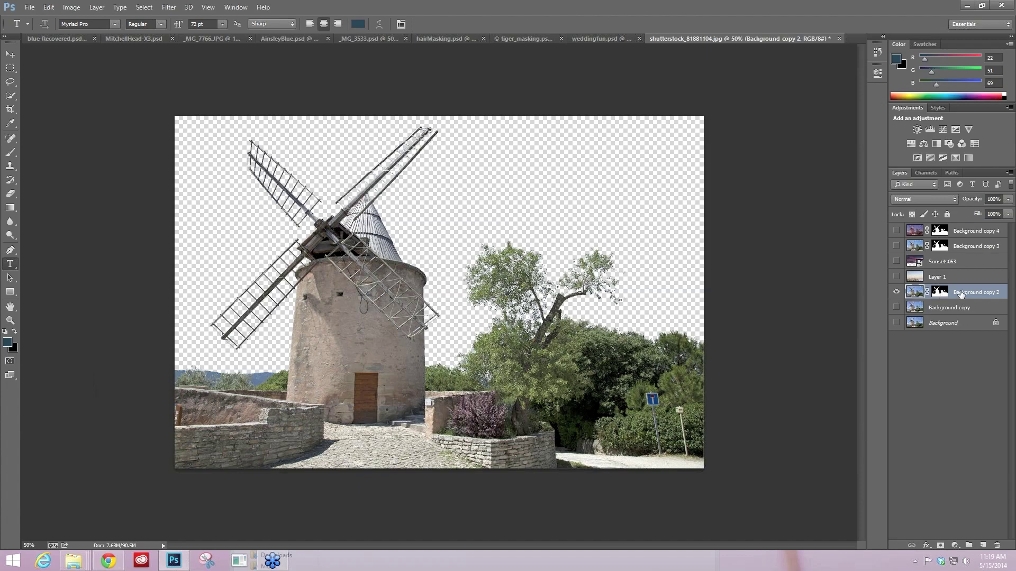
Back in Photoshop, move the Background copy 2 layer above Sunsets063 and show the sunset layer behind the windmill
drag(962, 294, 949, 256)
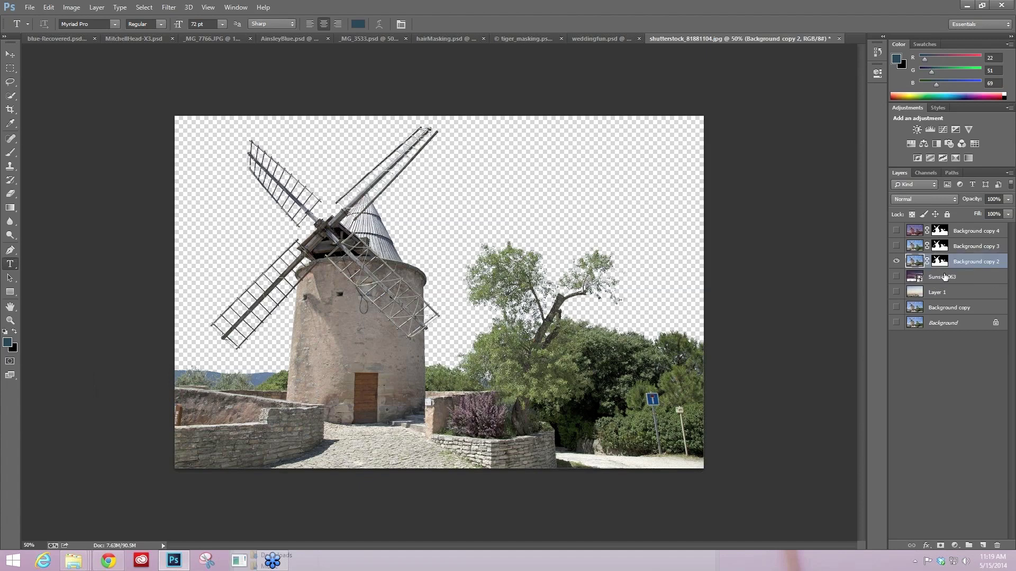
click(897, 277)
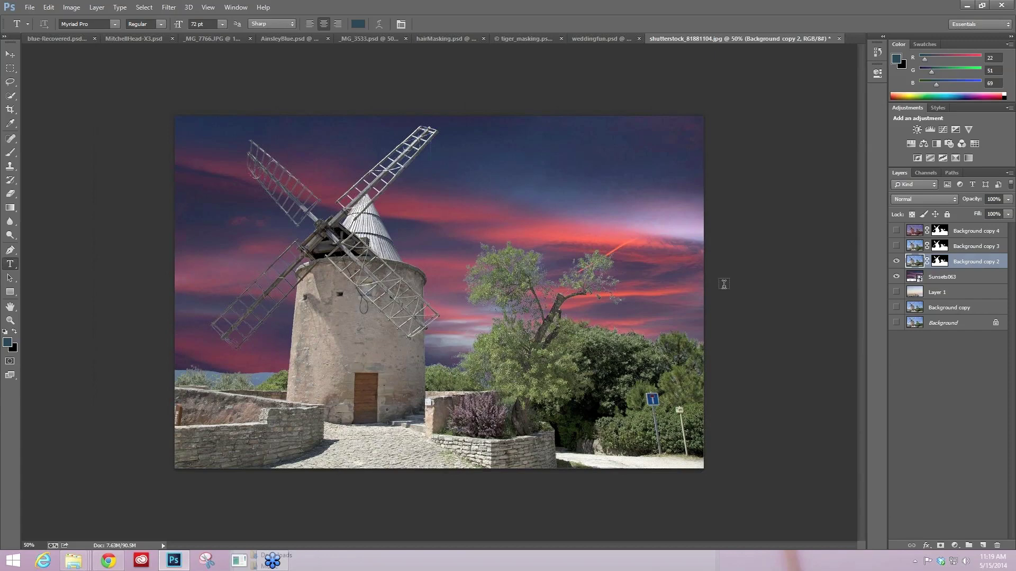
Hide the Background copy 2 layer and show Background copy 4 over the Sunsets063 layer
click(896, 277)
click(896, 261)
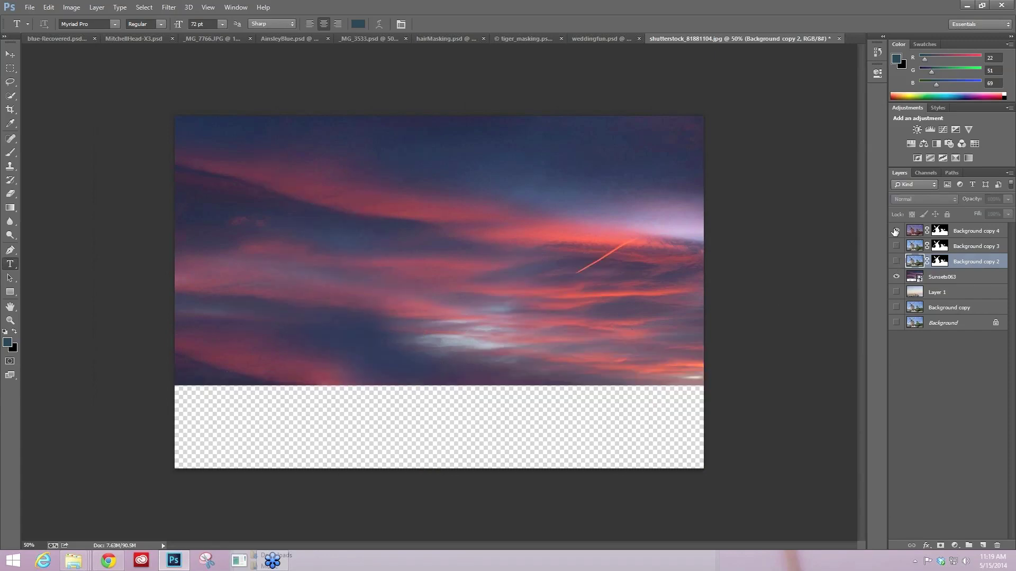
click(895, 231)
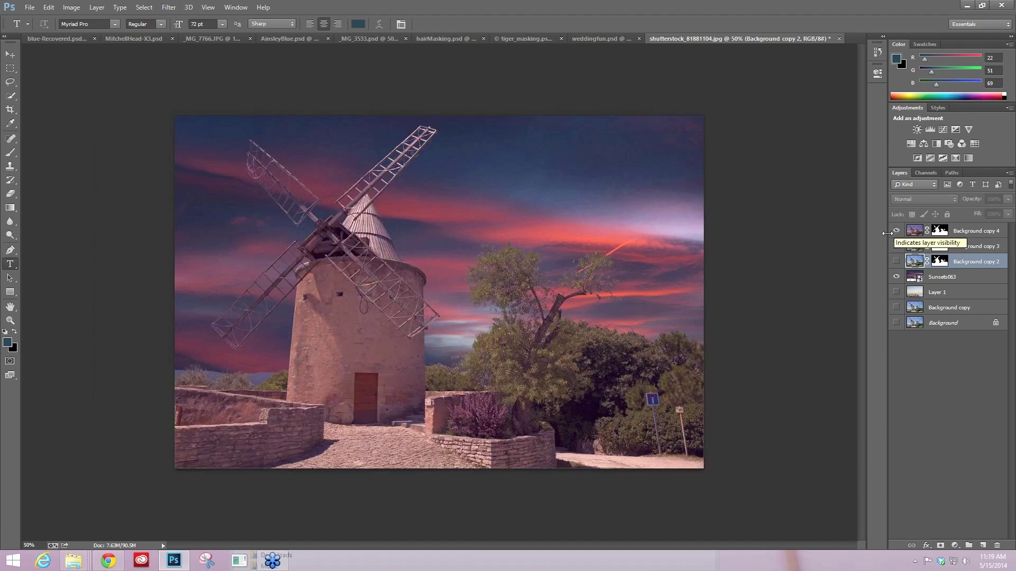